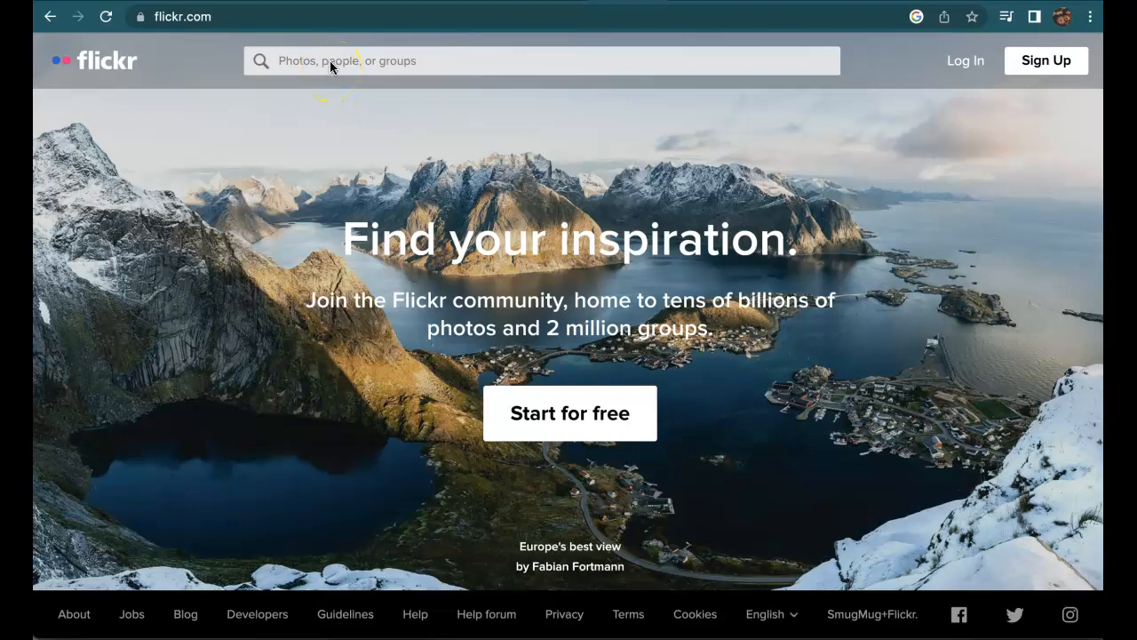
Search Flickr for popocatepetl.
{"action": "left_click", "coordinate": [330, 60]}
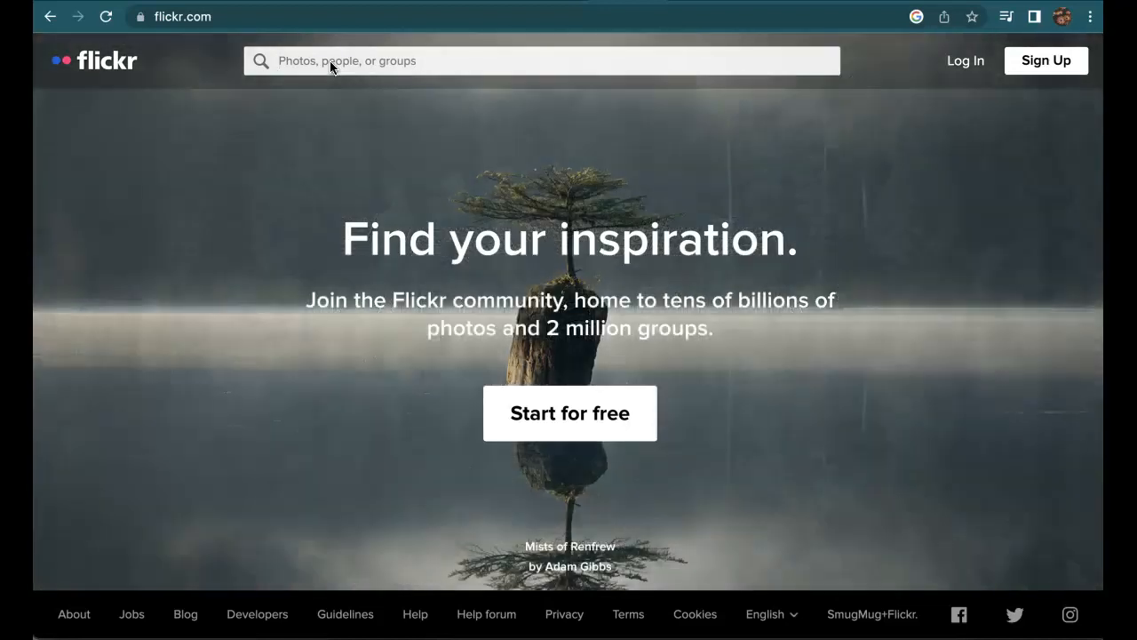
{"action": "type", "text": "popo"}
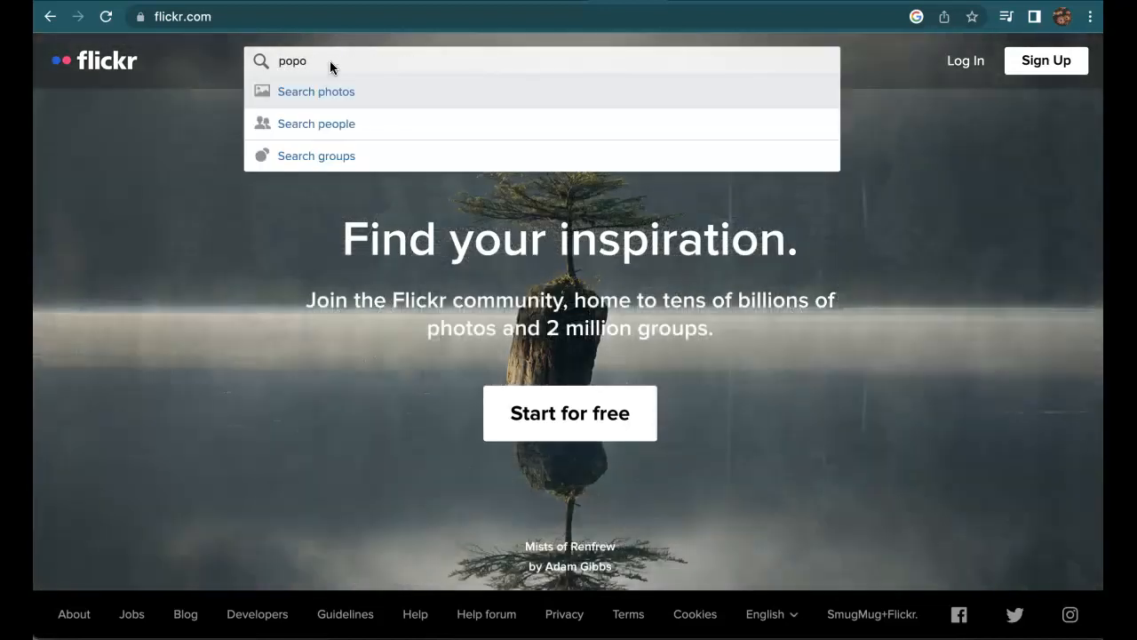
{"action": "type", "text": "catepetl"}
{"action": "key", "text": "Return"}
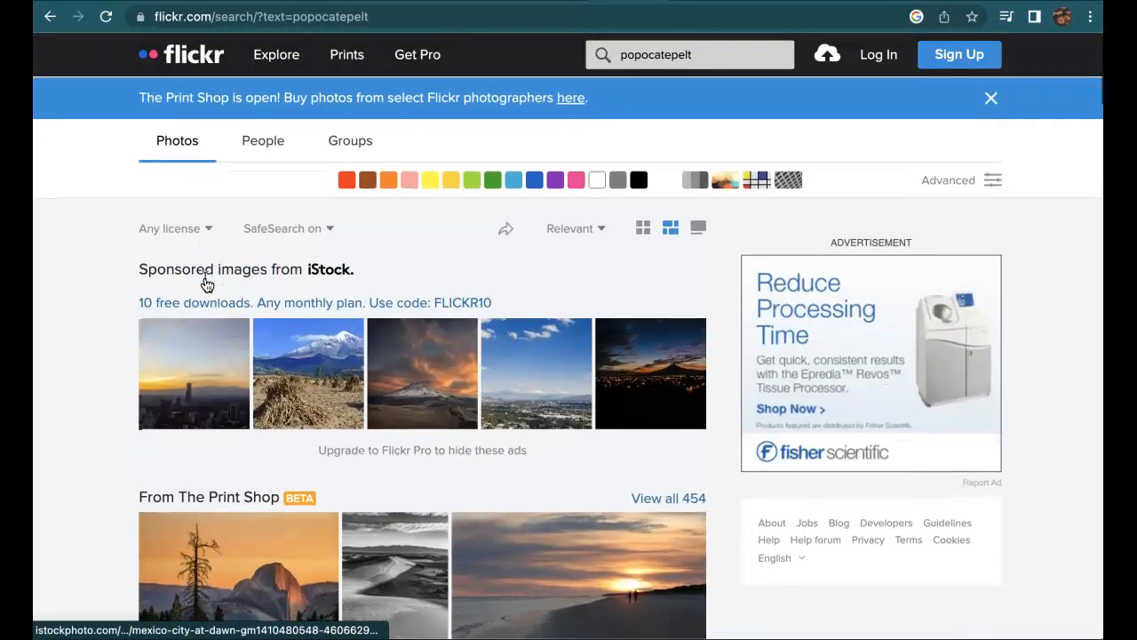
Limit the photo results to All creative commons licenses and browse them.
{"action": "left_click", "coordinate": [191, 229]}
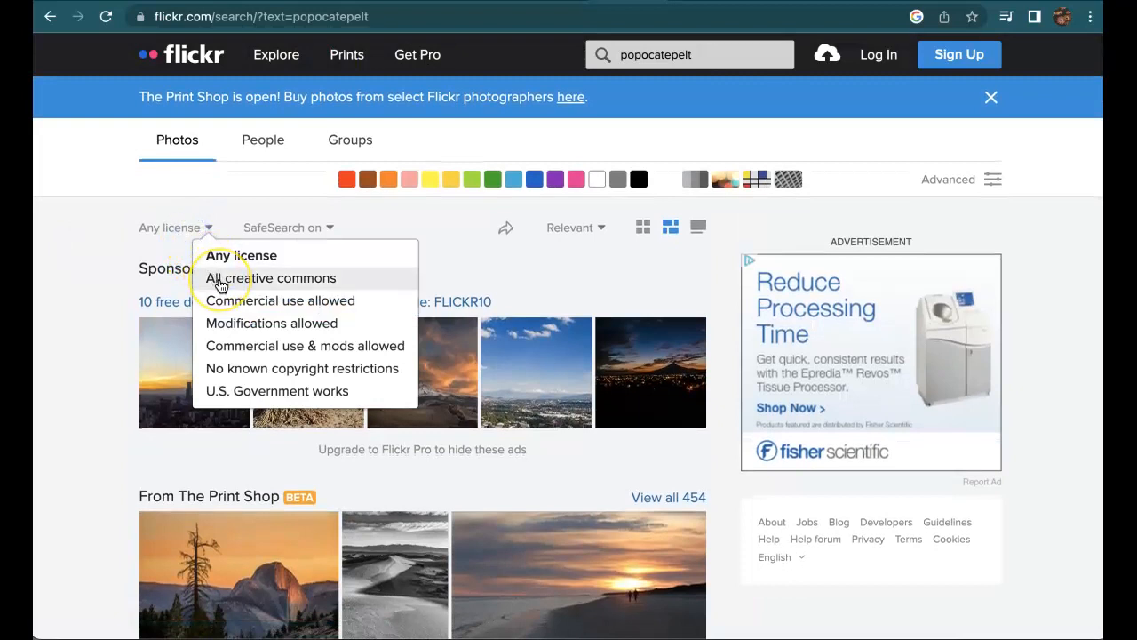
{"action": "left_click", "coordinate": [220, 279]}
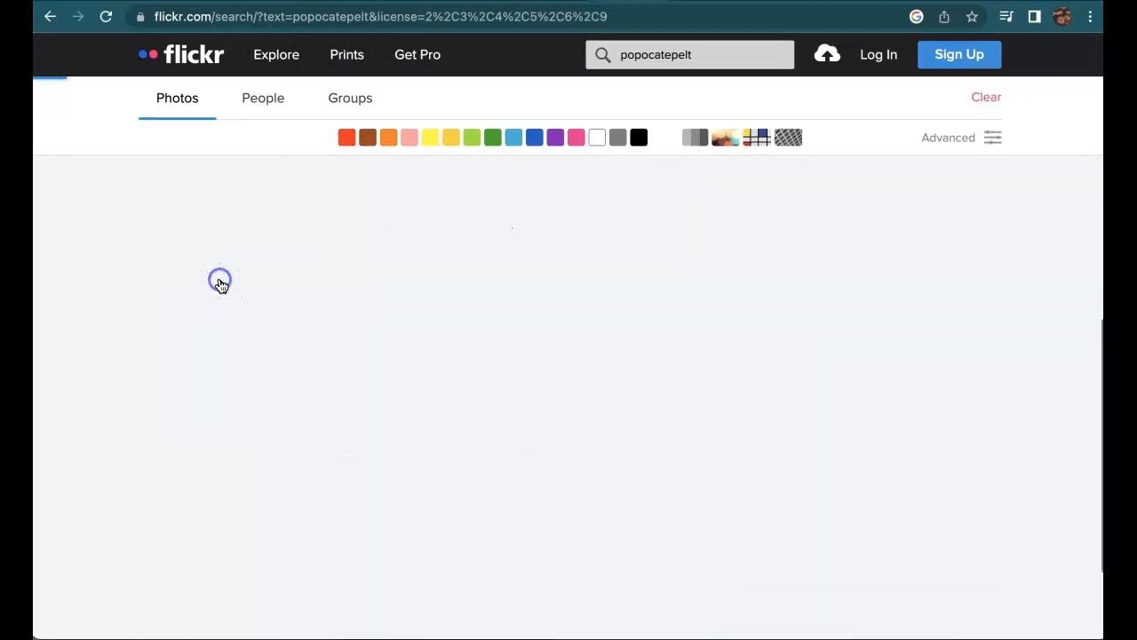
{"action": "scroll", "coordinate": [220, 285], "scroll_direction": "up", "scroll_amount": 2}
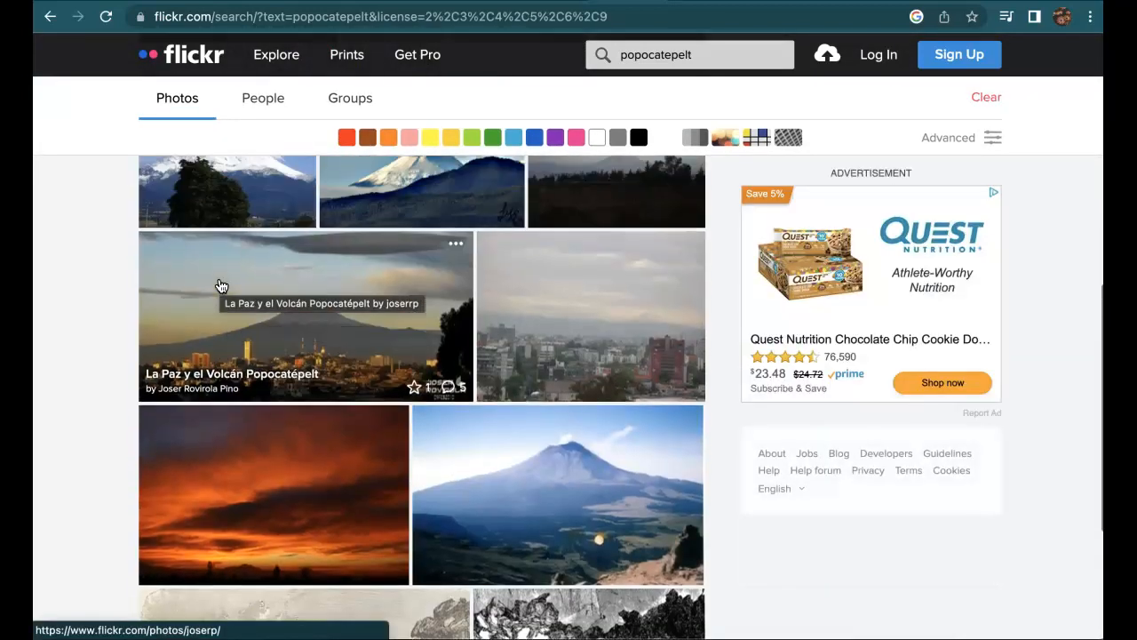
{"action": "scroll", "coordinate": [220, 286], "scroll_direction": "up", "scroll_amount": 1}
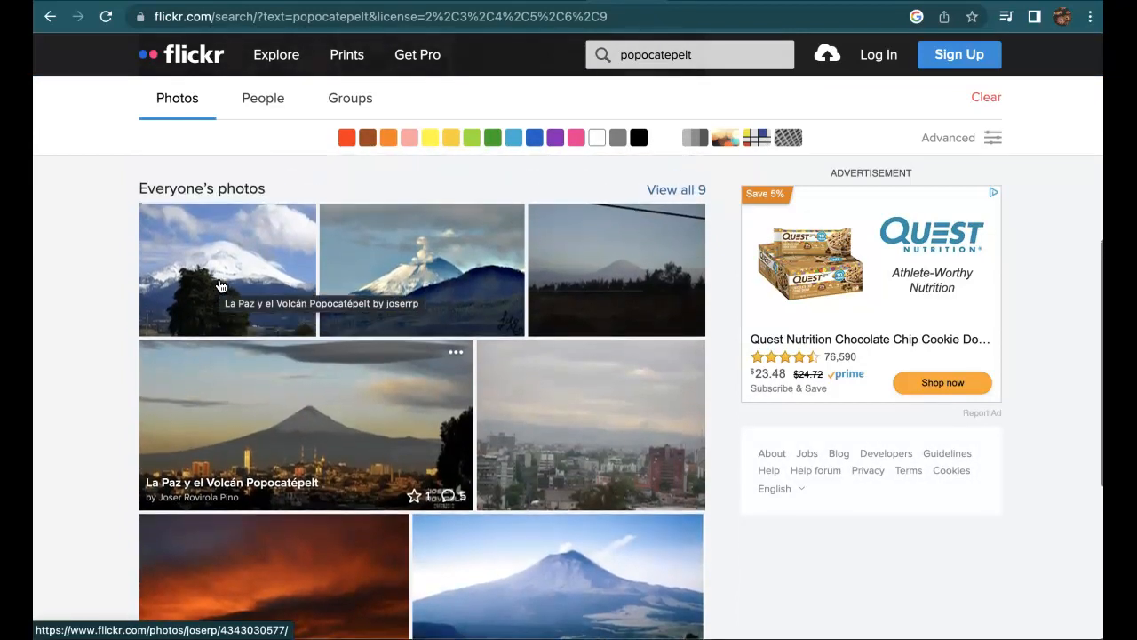
{"action": "scroll", "coordinate": [221, 285], "scroll_direction": "down", "scroll_amount": 5}
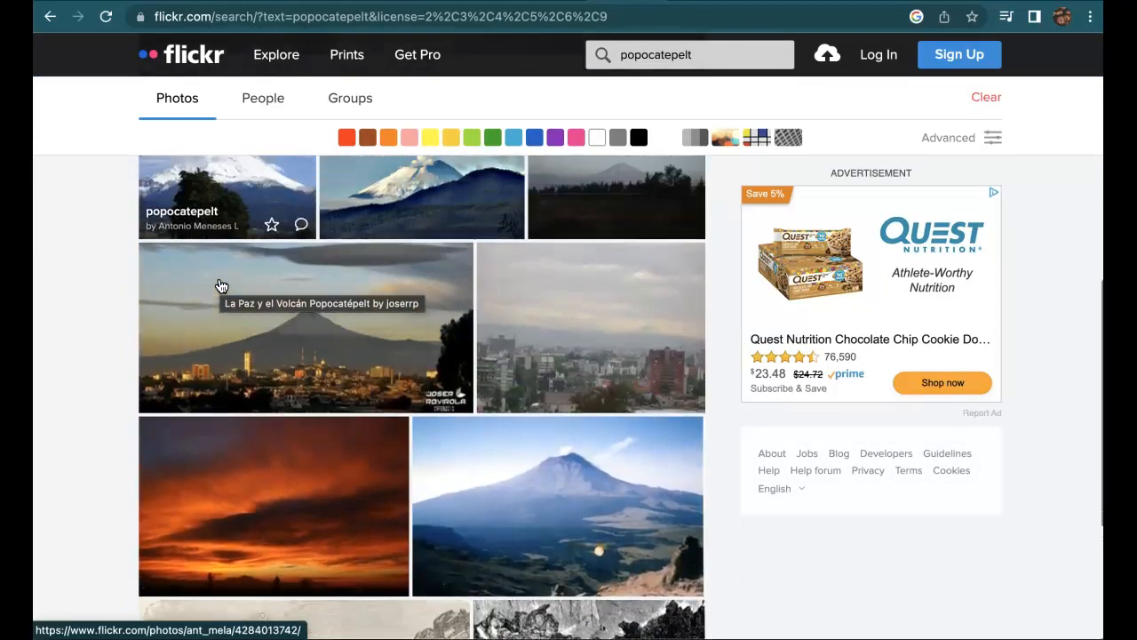
{"action": "scroll", "coordinate": [220, 285], "scroll_direction": "up", "scroll_amount": 6}
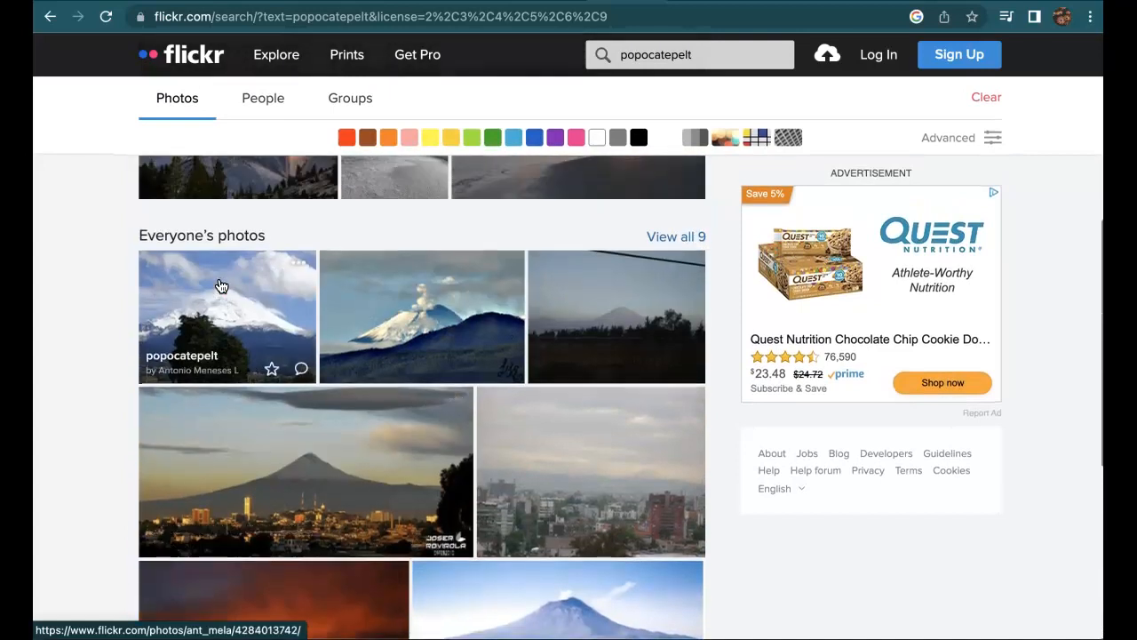
Open the snow-capped volcano photo, dismiss the coupon ad, and list its download sizes.
{"action": "left_click", "coordinate": [261, 304]}
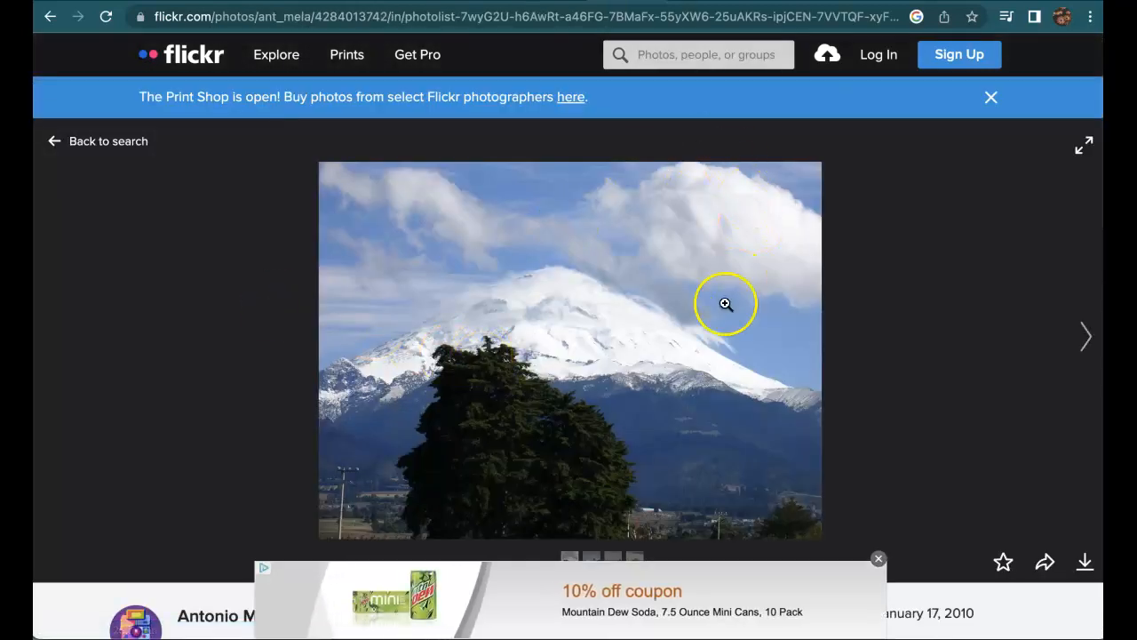
{"action": "left_click", "coordinate": [877, 557]}
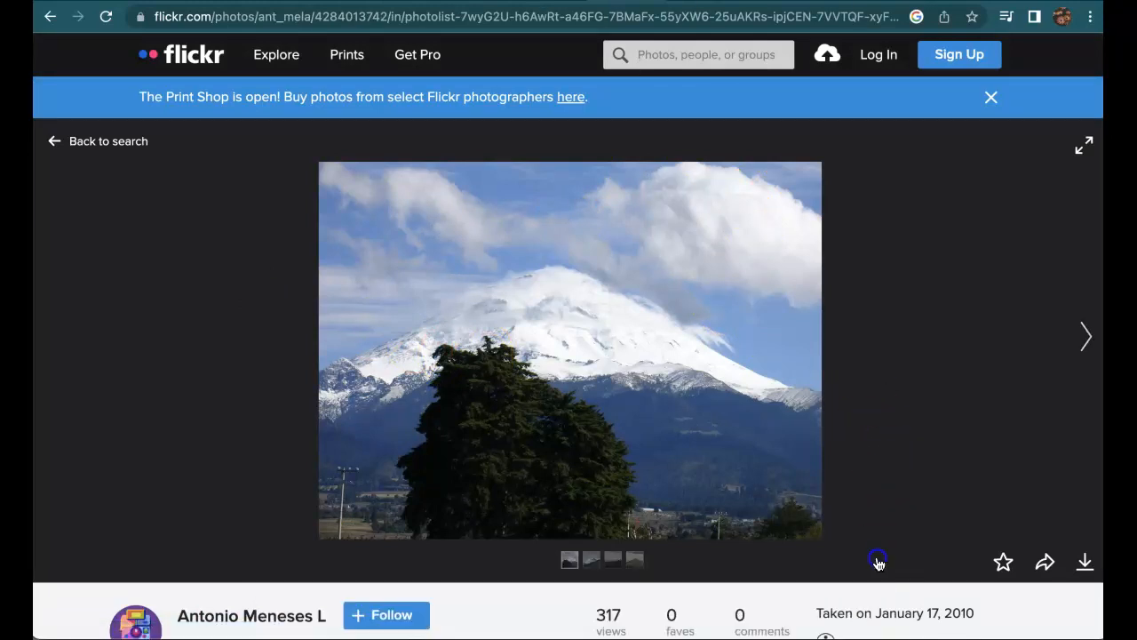
{"action": "left_click", "coordinate": [1084, 566]}
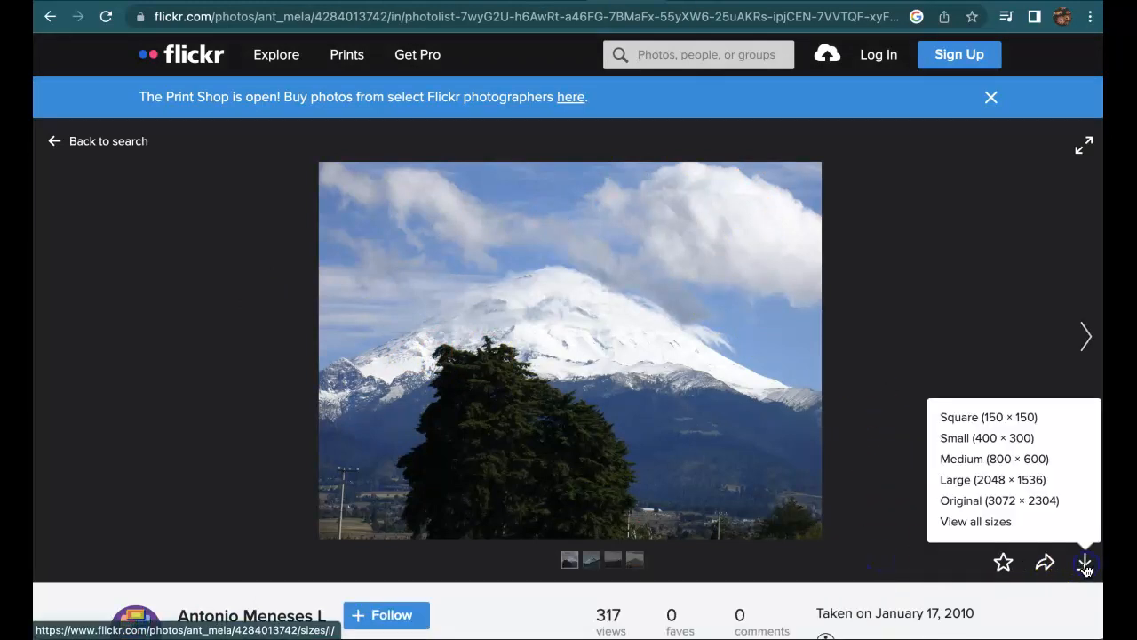
Show the page listing all available sizes of the photo.
{"action": "left_click", "coordinate": [985, 524]}
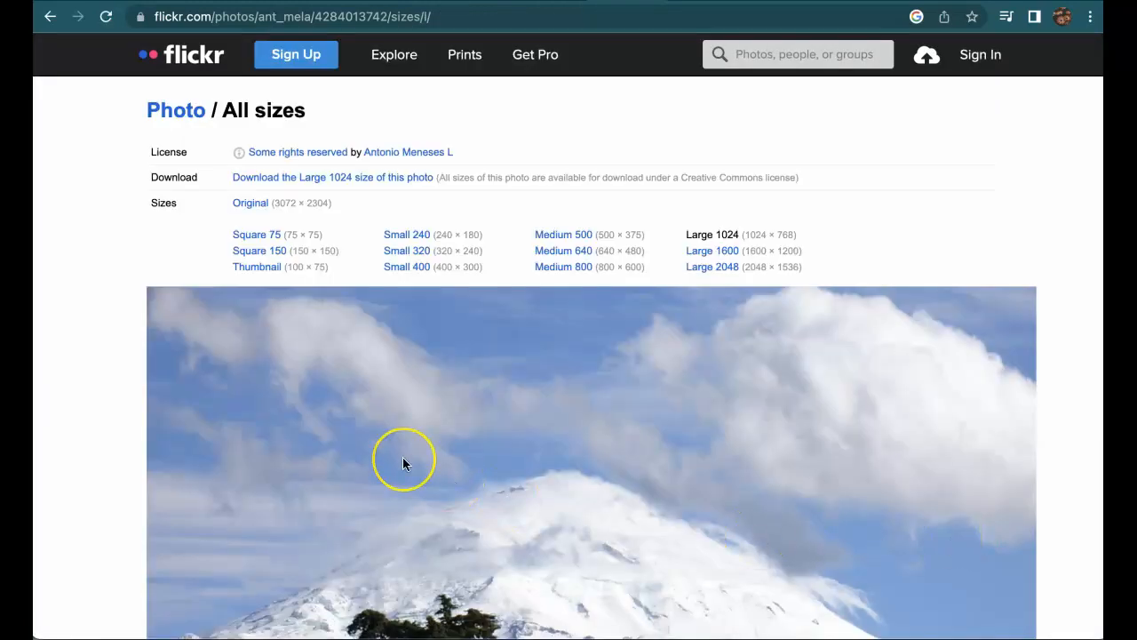
{"action": "scroll", "coordinate": [403, 462], "scroll_direction": "down", "scroll_amount": 6}
{"action": "scroll", "coordinate": [403, 462], "scroll_direction": "up", "scroll_amount": 5}
{"action": "scroll", "coordinate": [402, 462], "scroll_direction": "up", "scroll_amount": 1}
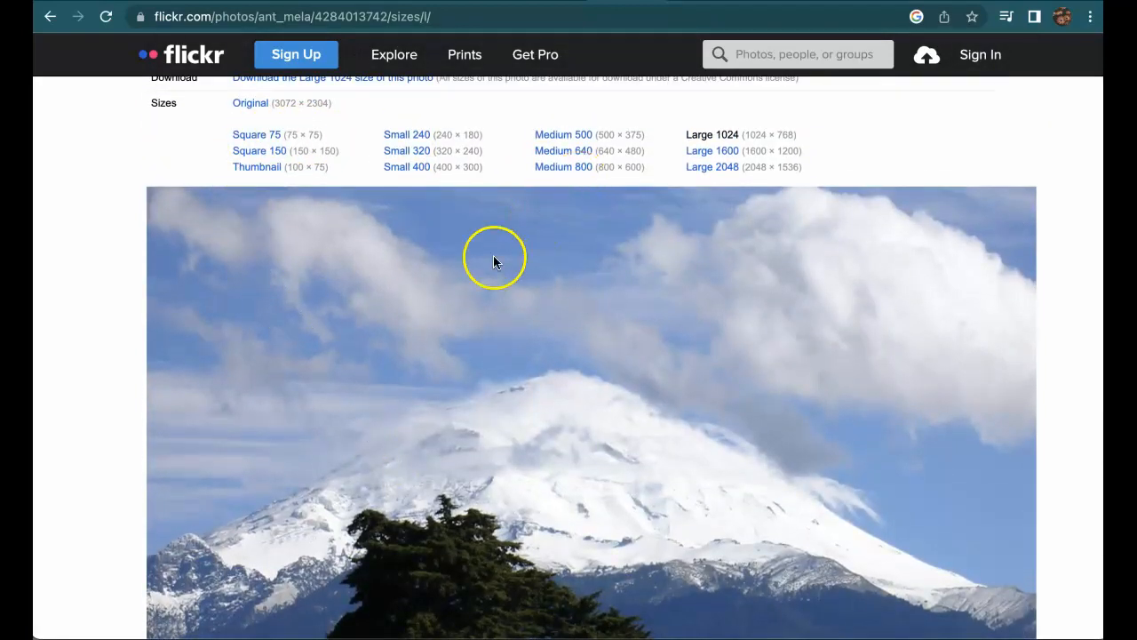
{"action": "scroll", "coordinate": [493, 255], "scroll_direction": "up", "scroll_amount": 3}
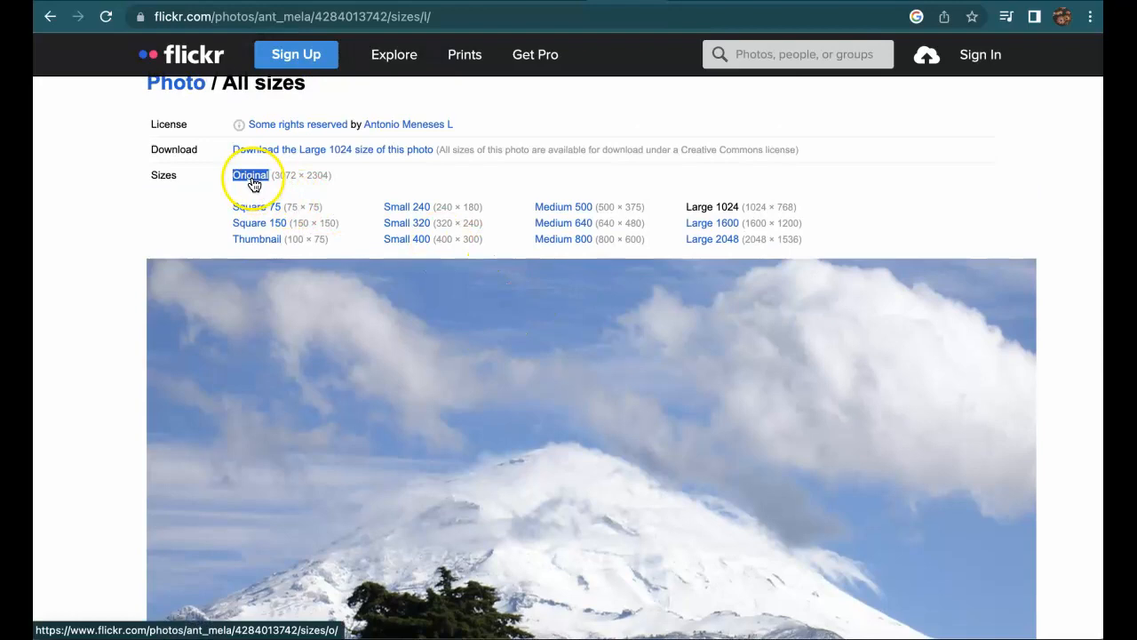
Display the Original 3072 × 2304 version and copy its image address.
{"action": "left_click", "coordinate": [252, 179]}
{"action": "scroll", "coordinate": [330, 386], "scroll_direction": "down", "scroll_amount": 10}
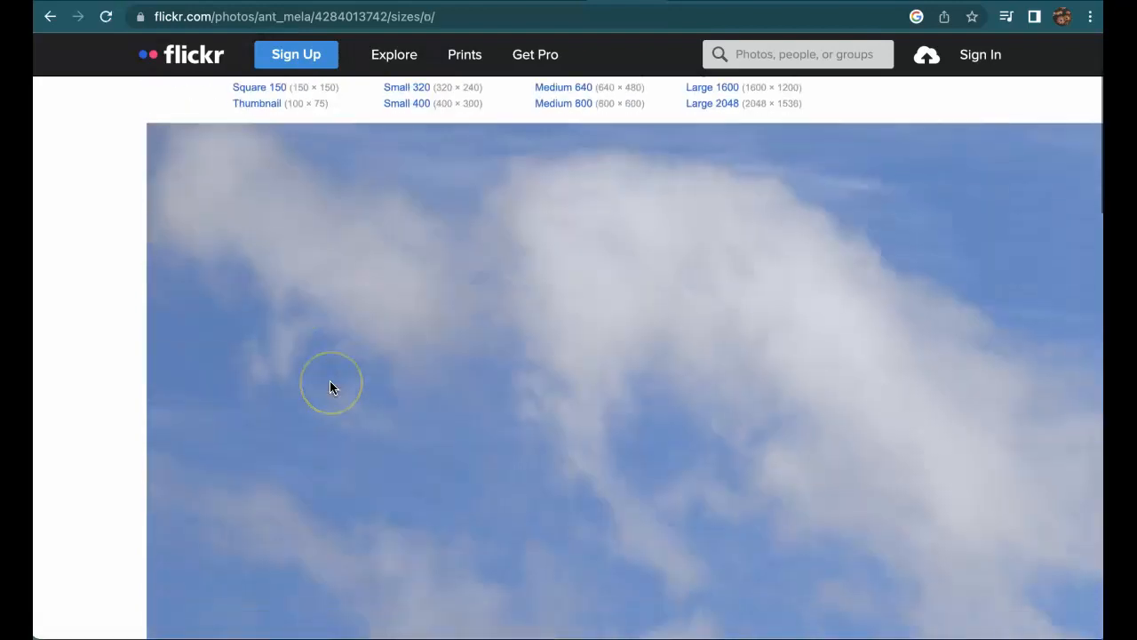
{"action": "scroll", "coordinate": [329, 386], "scroll_direction": "down", "scroll_amount": 8}
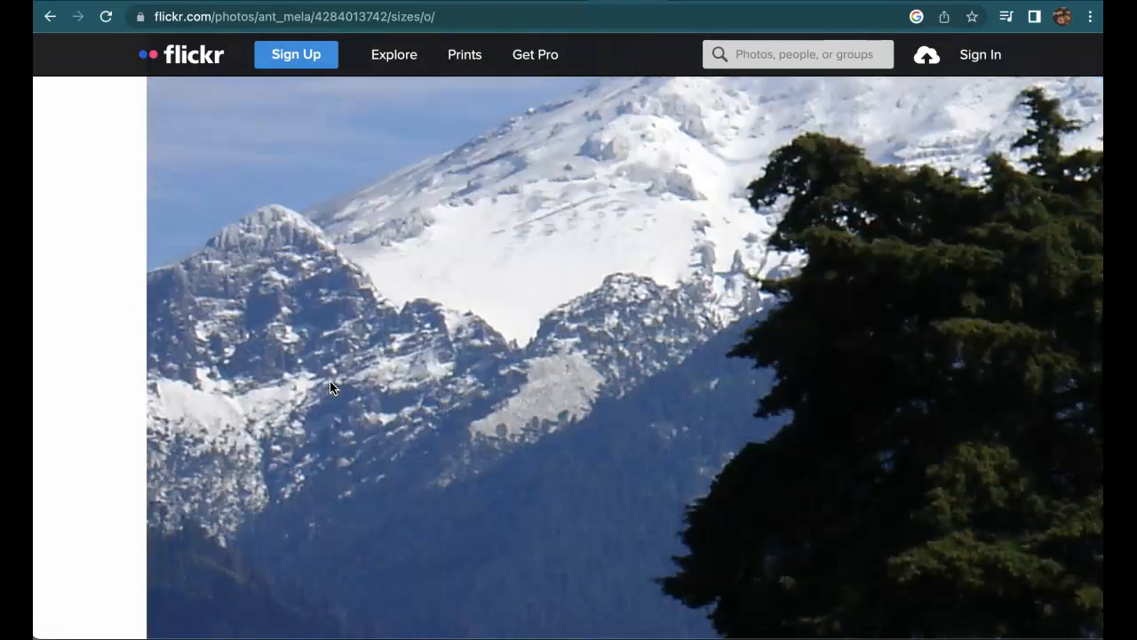
{"action": "scroll", "coordinate": [329, 387], "scroll_direction": "right", "scroll_amount": 8}
{"action": "scroll", "coordinate": [329, 386], "scroll_direction": "up", "scroll_amount": 8}
{"action": "scroll", "coordinate": [329, 387], "scroll_direction": "up", "scroll_amount": 10}
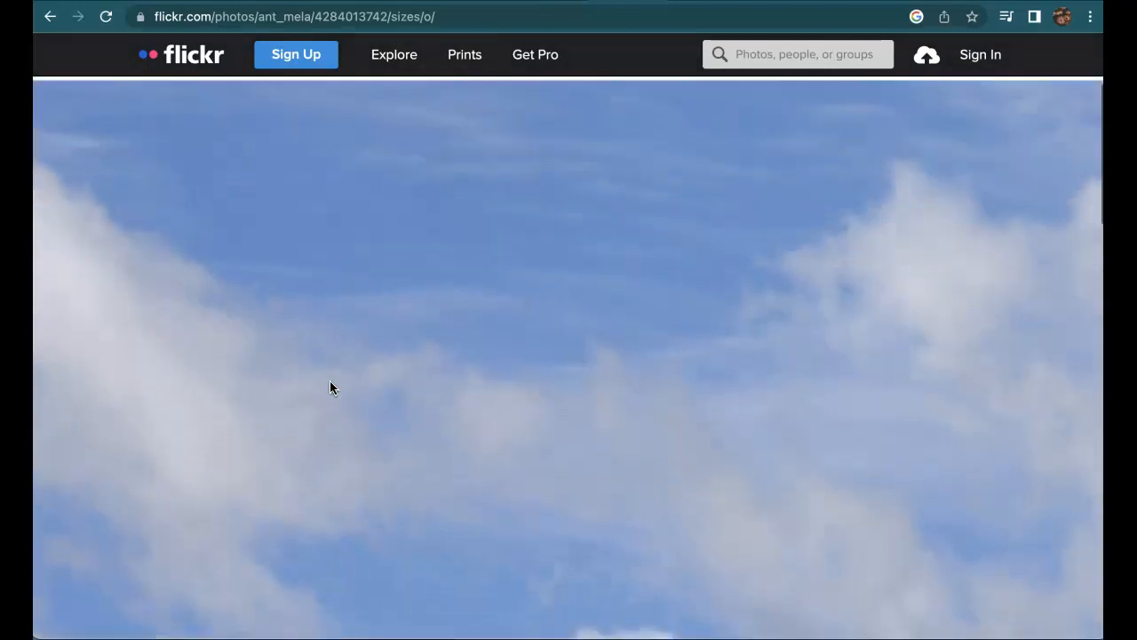
{"action": "scroll", "coordinate": [330, 388], "scroll_direction": "left", "scroll_amount": 3}
{"action": "scroll", "coordinate": [330, 387], "scroll_direction": "down", "scroll_amount": 5}
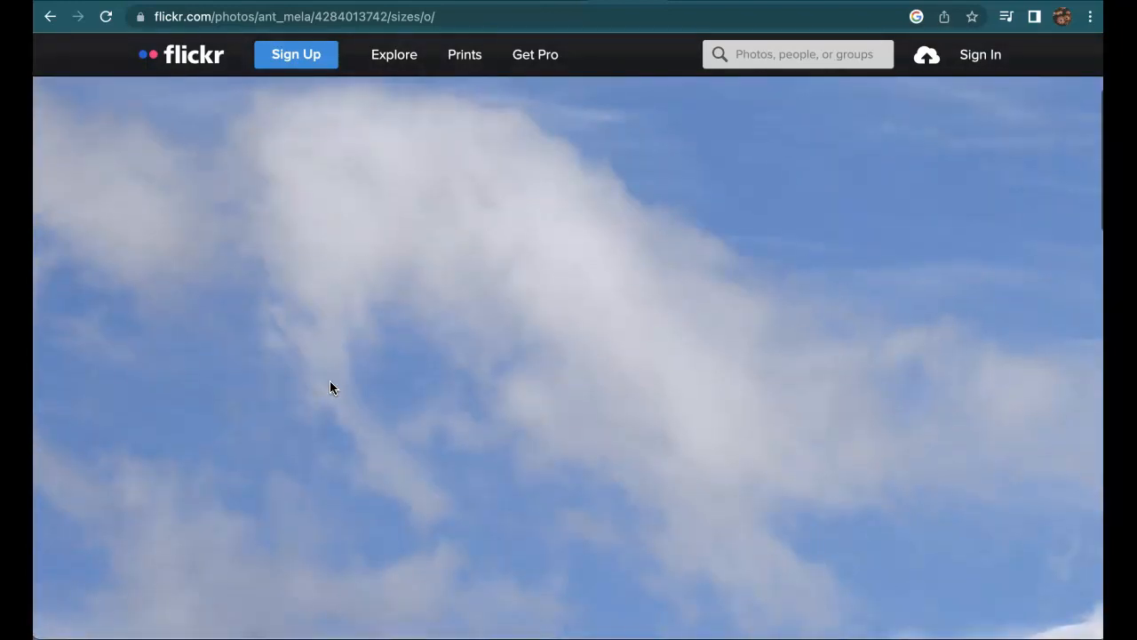
{"action": "right_click", "coordinate": [329, 381]}
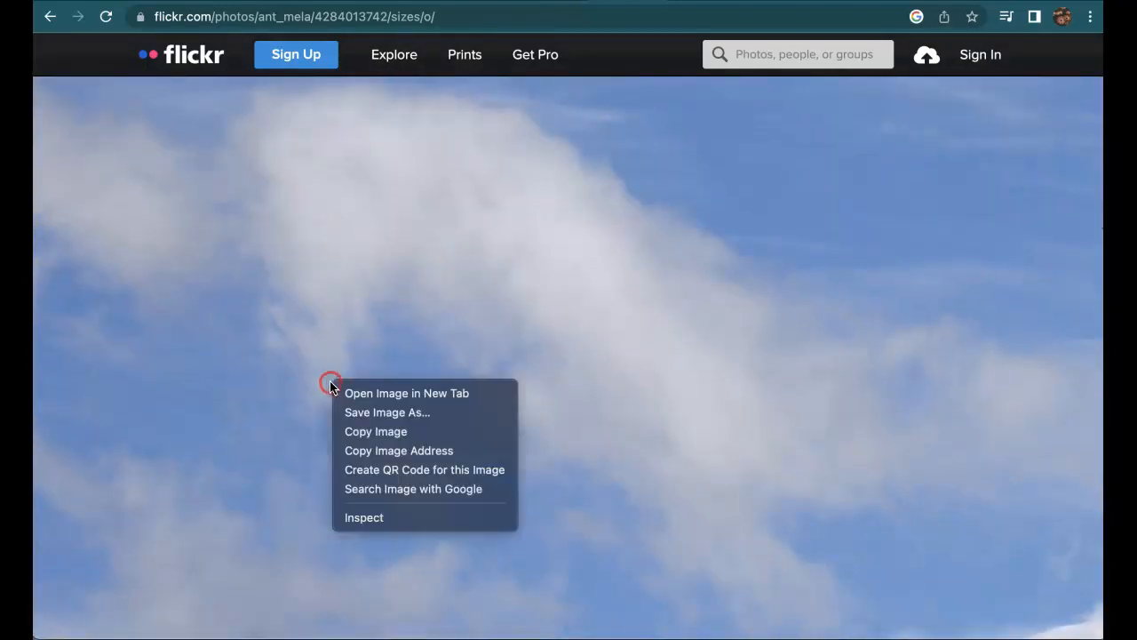
{"action": "left_click", "coordinate": [381, 456]}
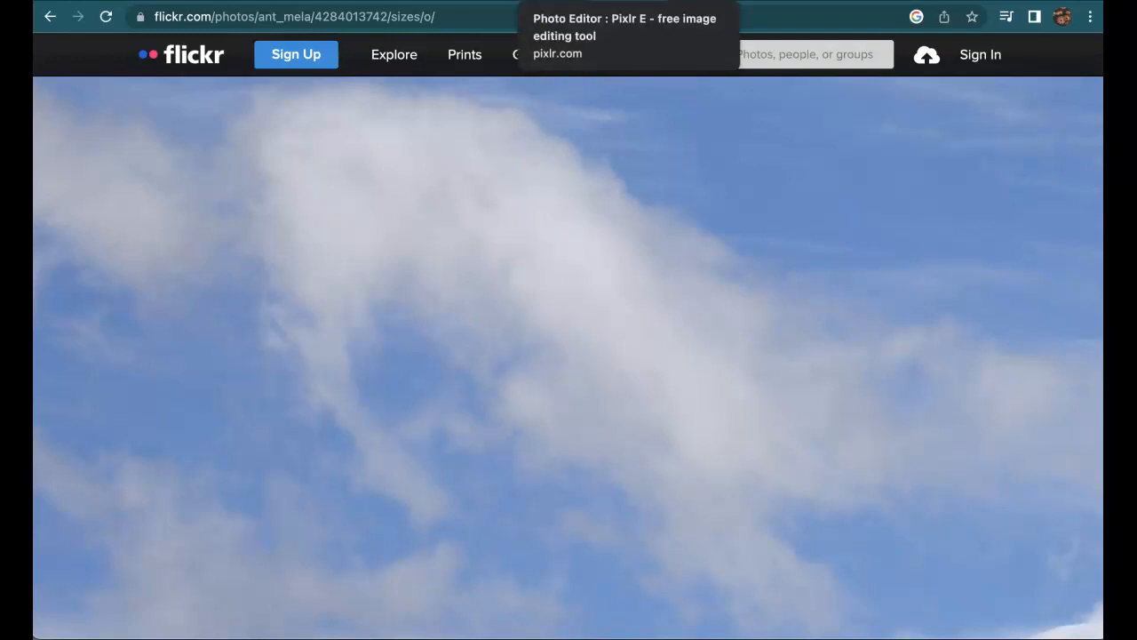
In Pixlr E, load the copied Flickr image address through Load url.
{"action": "left_click", "coordinate": [613, 1]}
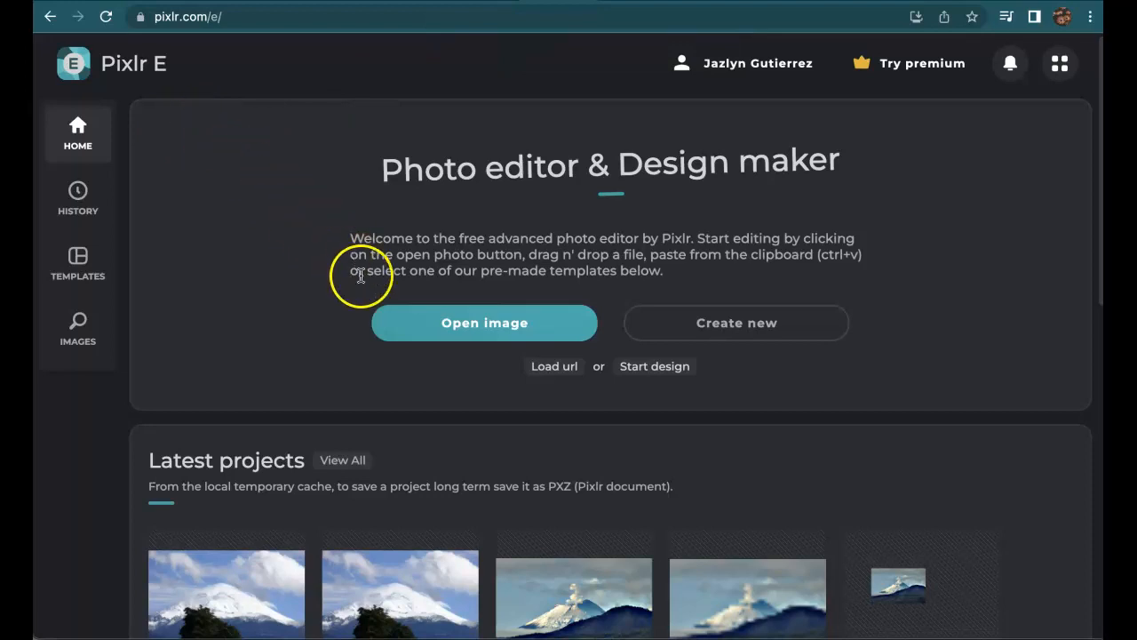
{"action": "left_click", "coordinate": [566, 376]}
{"action": "left_click", "coordinate": [533, 345]}
{"action": "key", "text": "super+v"}
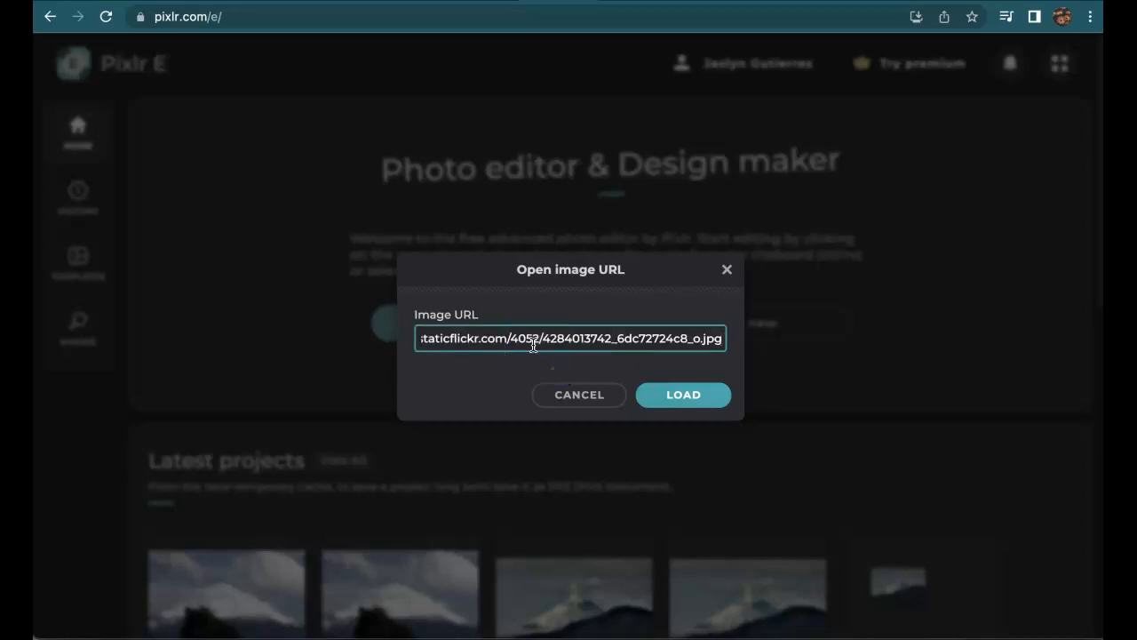
{"action": "left_click", "coordinate": [658, 393]}
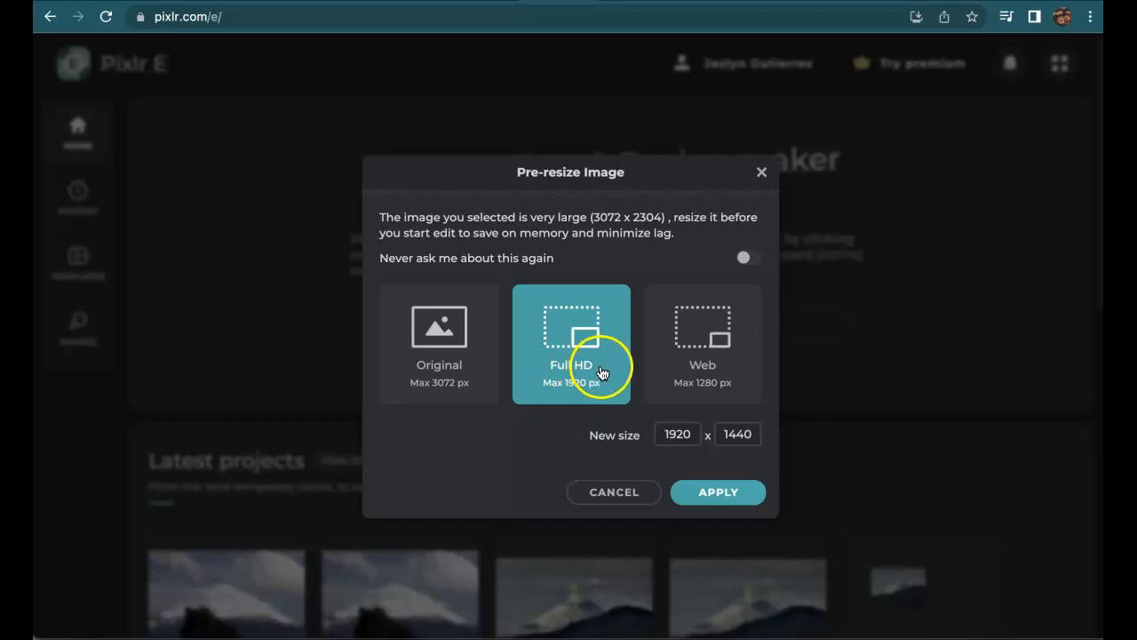
Apply the Full HD 1920 × 1440 pre-resize, zoom the canvas, and select the Crop tool.
{"action": "left_click", "coordinate": [708, 493]}
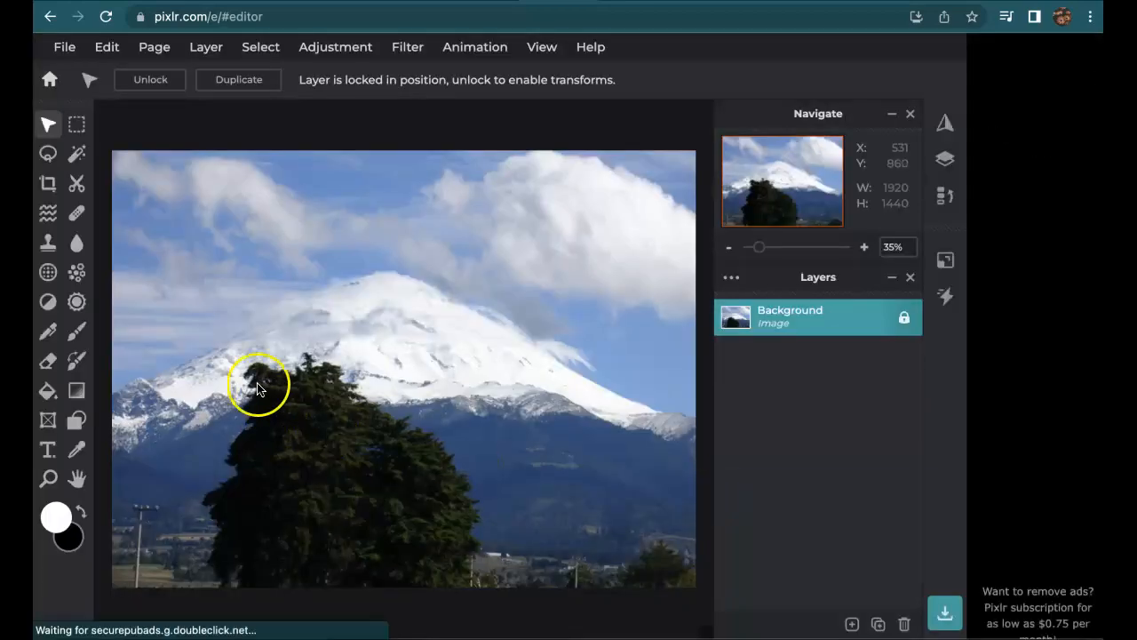
{"action": "scroll", "coordinate": [415, 497], "scroll_direction": "down", "scroll_amount": 3}
{"action": "scroll", "coordinate": [416, 497], "scroll_direction": "up", "scroll_amount": 1}
{"action": "scroll", "coordinate": [416, 497], "scroll_direction": "up", "scroll_amount": 1}
{"action": "scroll", "coordinate": [416, 498], "scroll_direction": "down", "scroll_amount": 1}
{"action": "scroll", "coordinate": [416, 497], "scroll_direction": "up", "scroll_amount": 1}
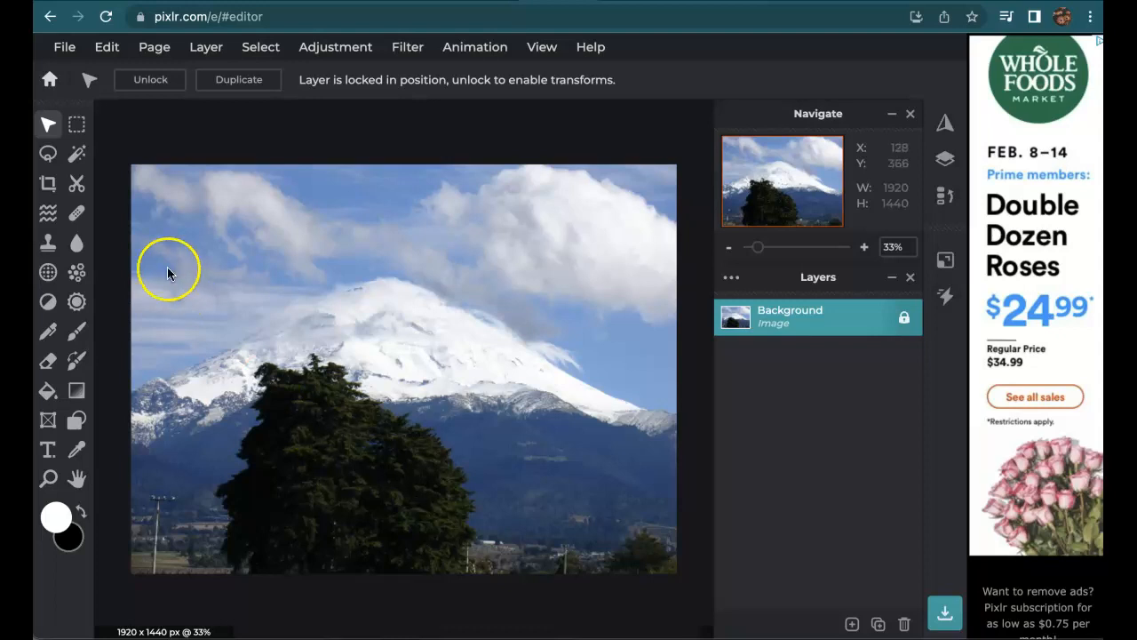
{"action": "left_click", "coordinate": [48, 183]}
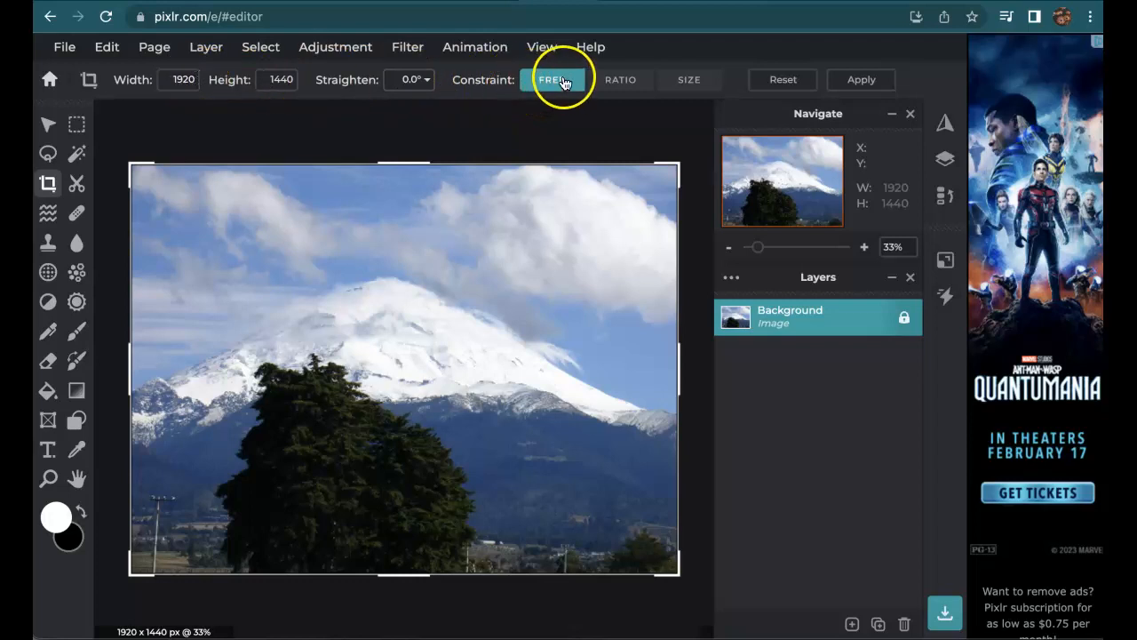
Switch the crop to SIZE constraint with width 200 and height 200 px.
{"action": "left_click", "coordinate": [688, 84]}
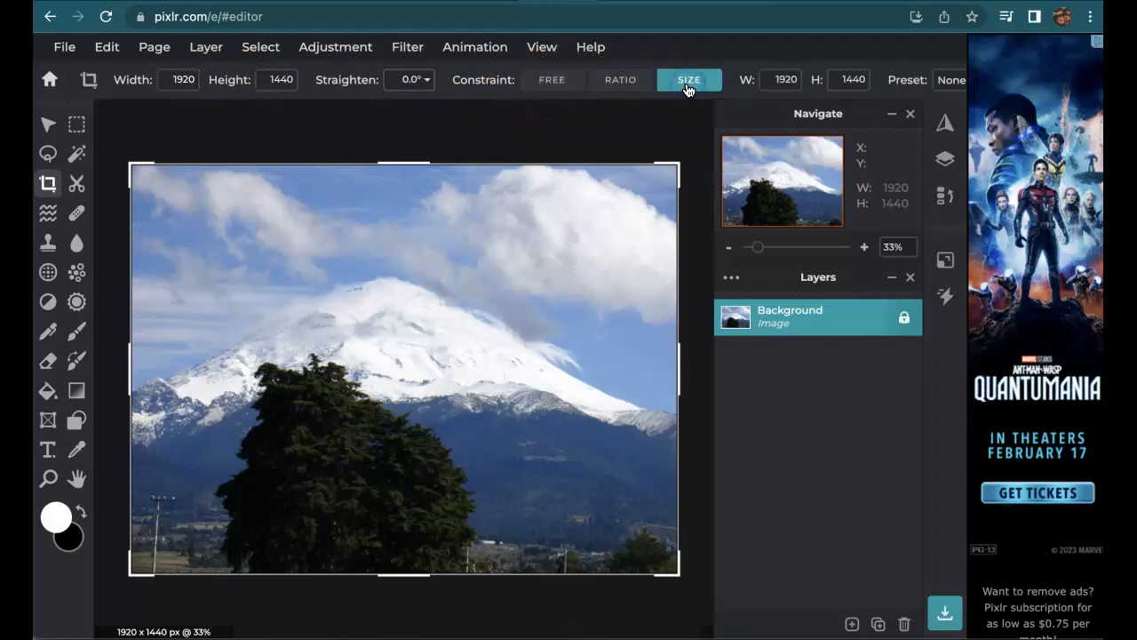
{"action": "left_click", "coordinate": [782, 78]}
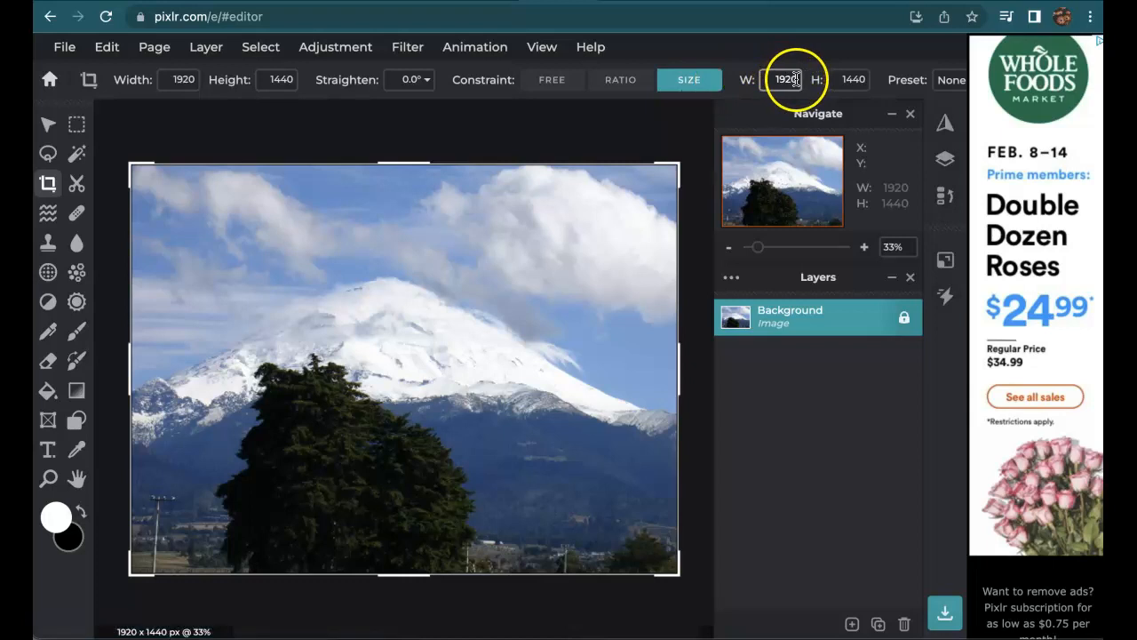
{"action": "key", "text": "BackSpace"}
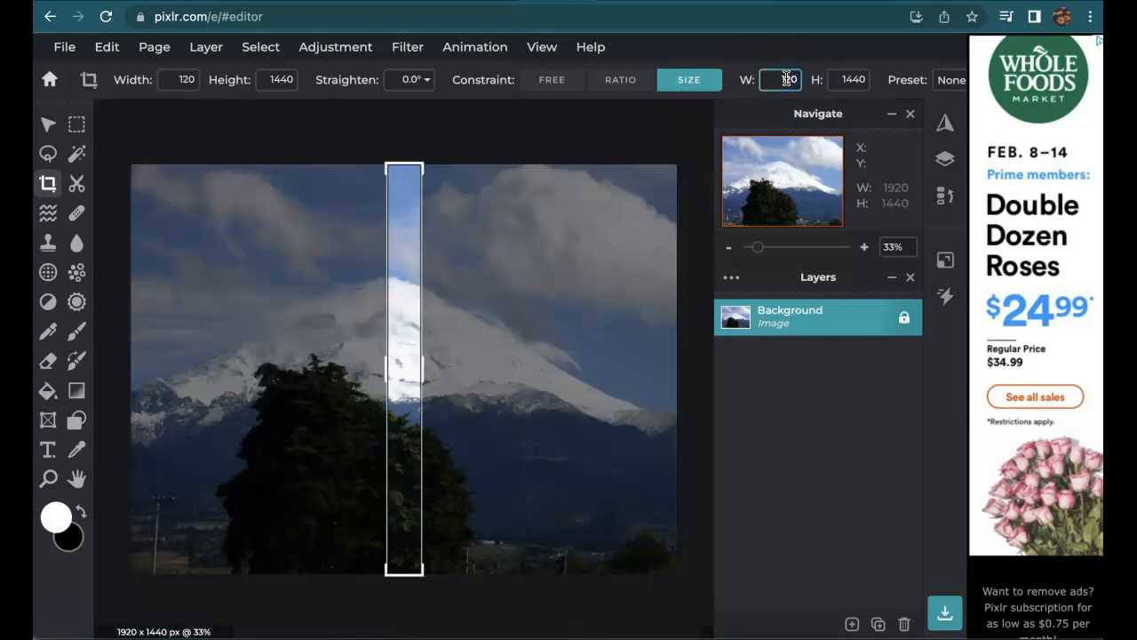
{"action": "key", "text": "BackSpace"}
{"action": "type", "text": "0"}
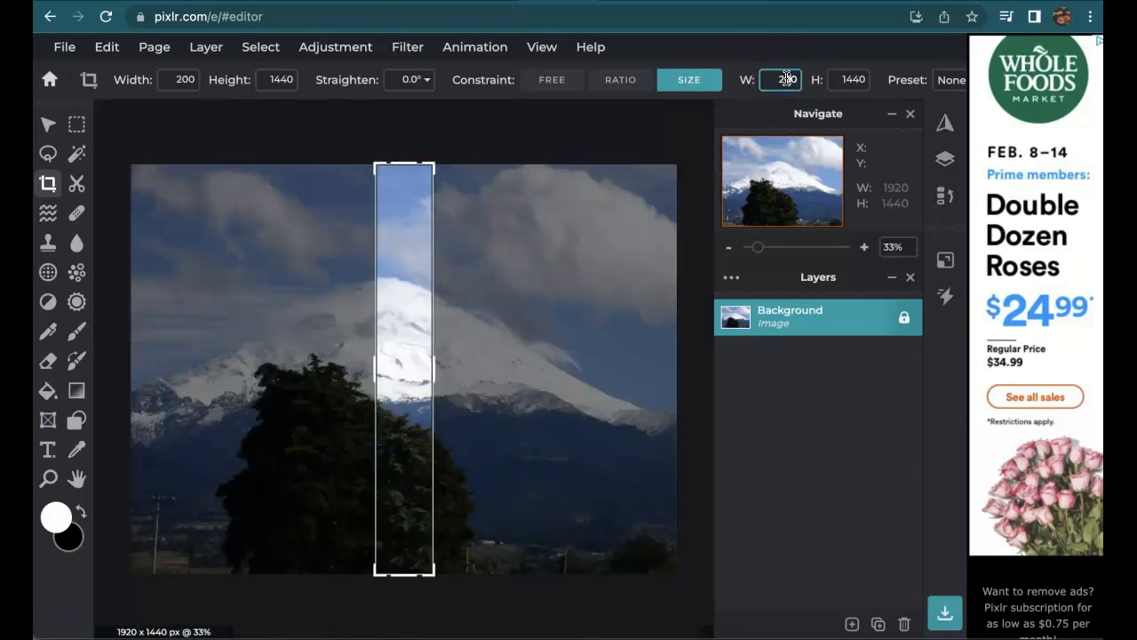
{"action": "left_click", "coordinate": [851, 79]}
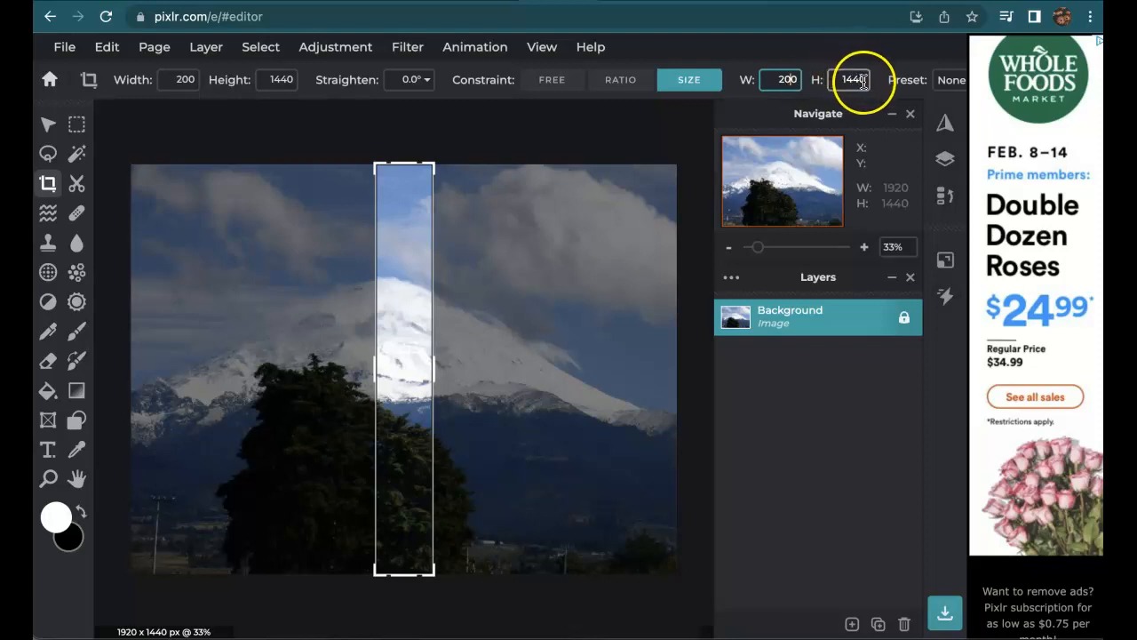
{"action": "key", "text": "BackSpace"}
{"action": "key", "text": "BackSpace"}
{"action": "key", "text": "BackSpace"}
{"action": "key", "text": "BackSpace"}
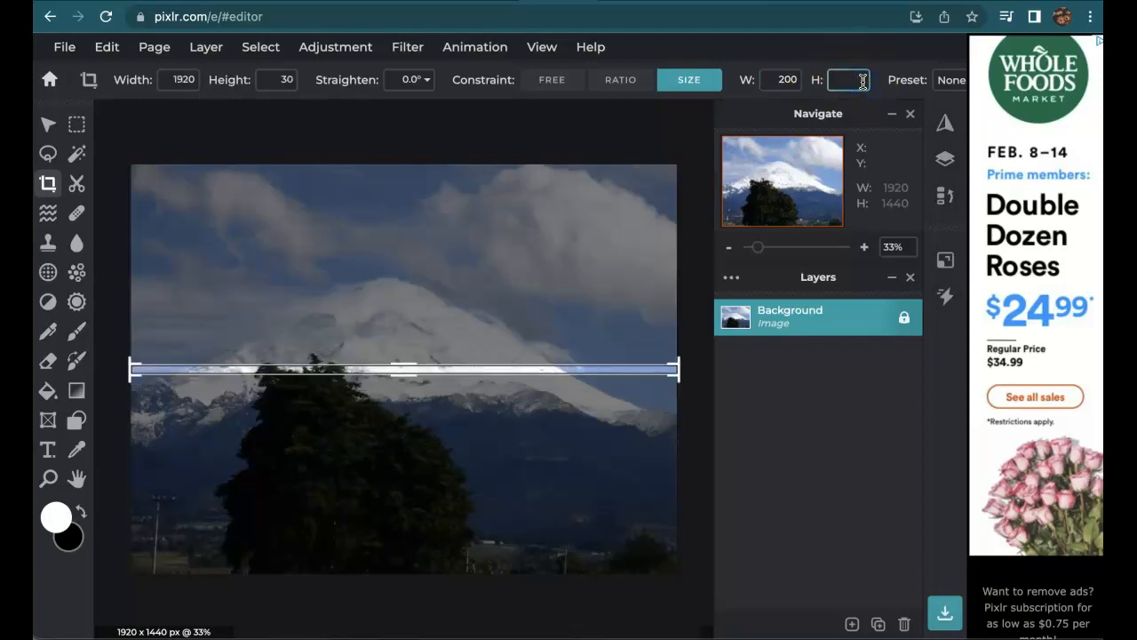
{"action": "type", "text": "200"}
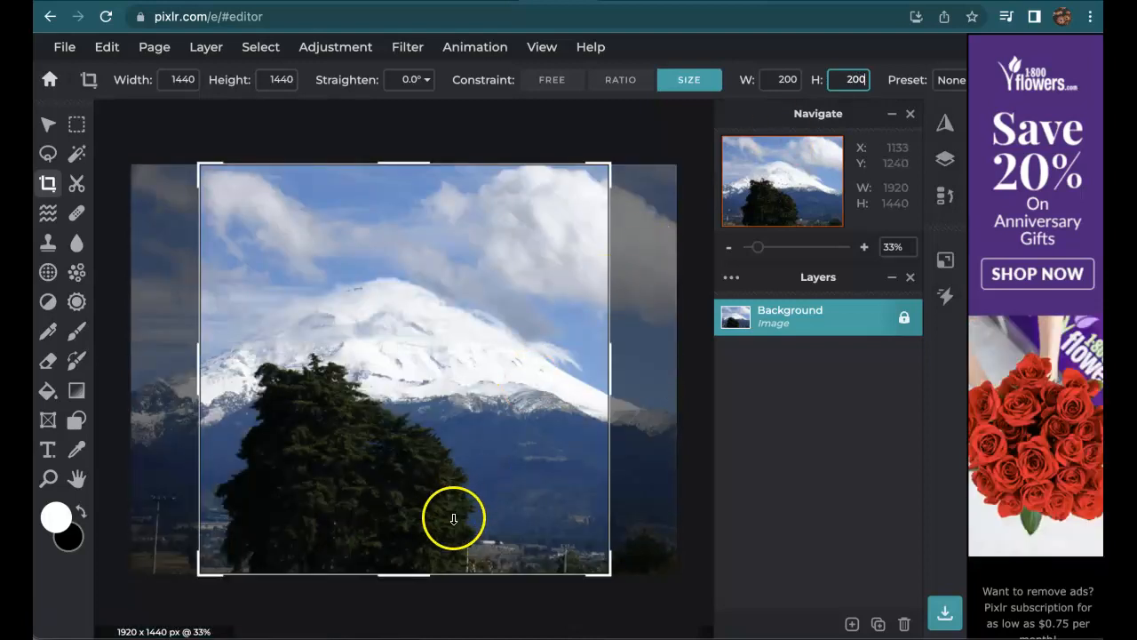
Shift the square crop box over the snowy peak and tree, then apply it.
{"action": "left_click", "coordinate": [494, 488]}
{"action": "left_click_drag", "start_coordinate": [494, 489], "coordinate": [486, 523]}
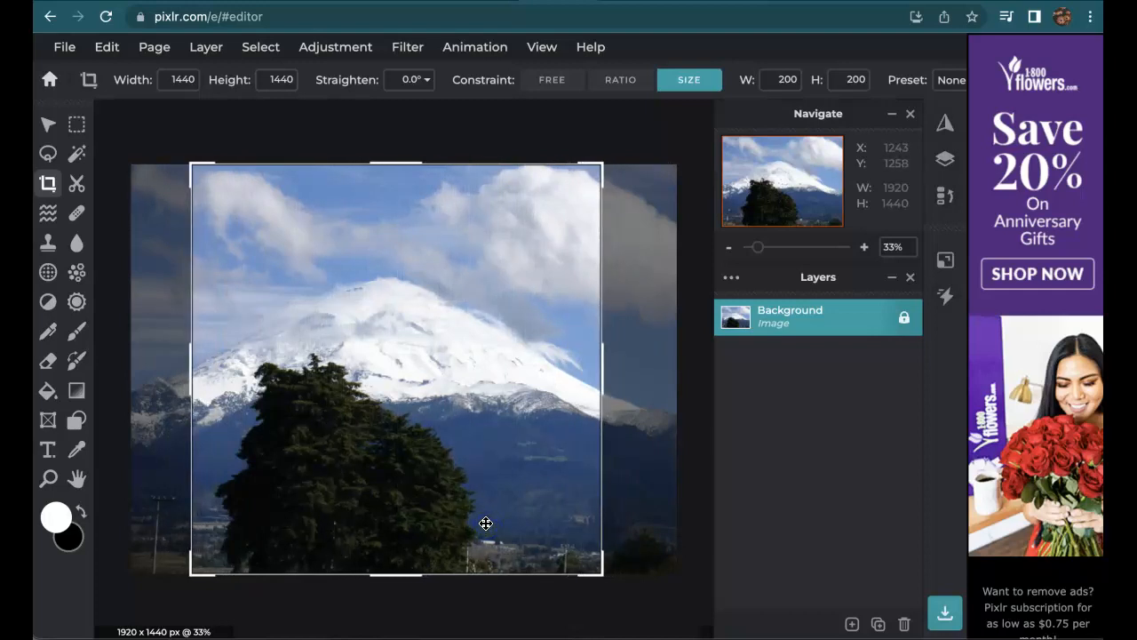
{"action": "key", "text": "Return"}
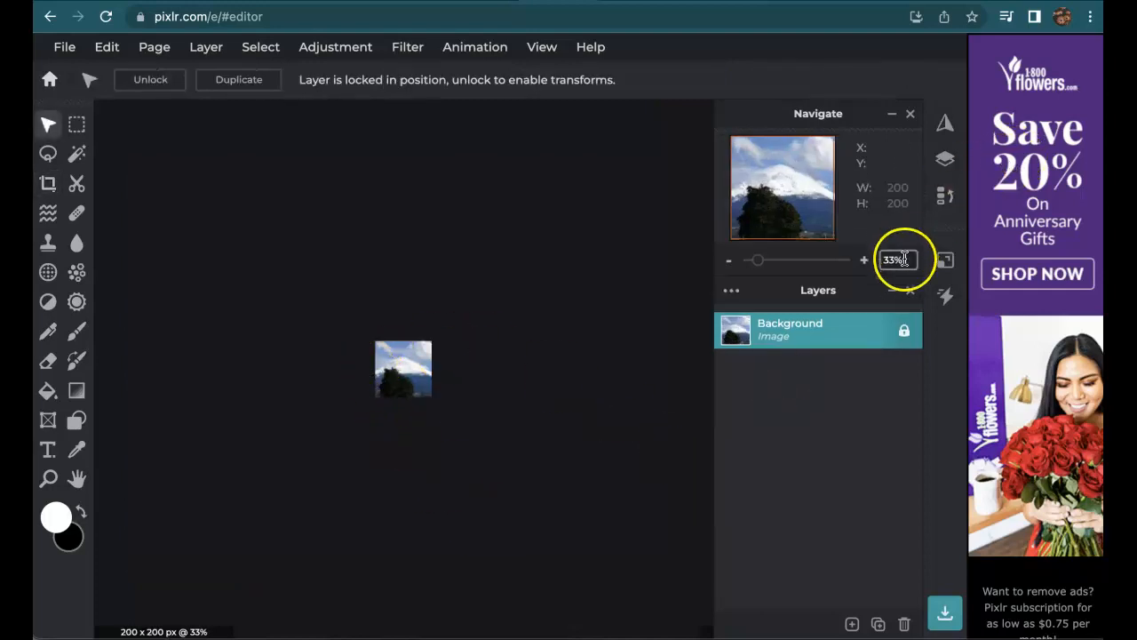
Set the Navigate zoom to 100%, then zoom in to about 144%.
{"action": "left_click", "coordinate": [891, 364]}
{"action": "key", "text": "BackSpace"}
{"action": "key", "text": "BackSpace"}
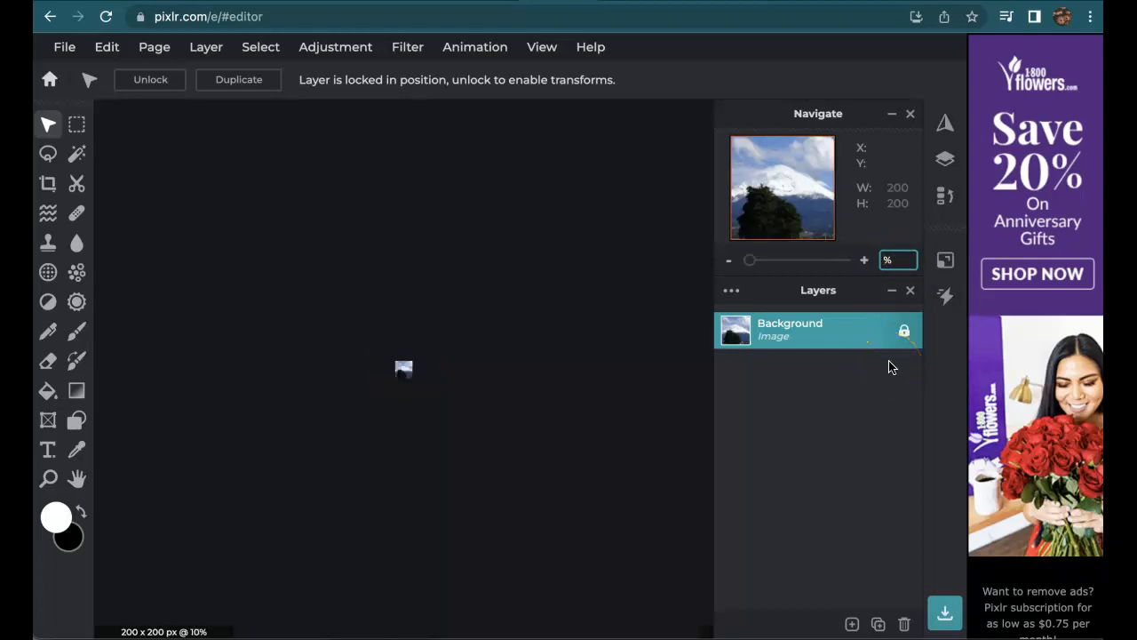
{"action": "type", "text": "100"}
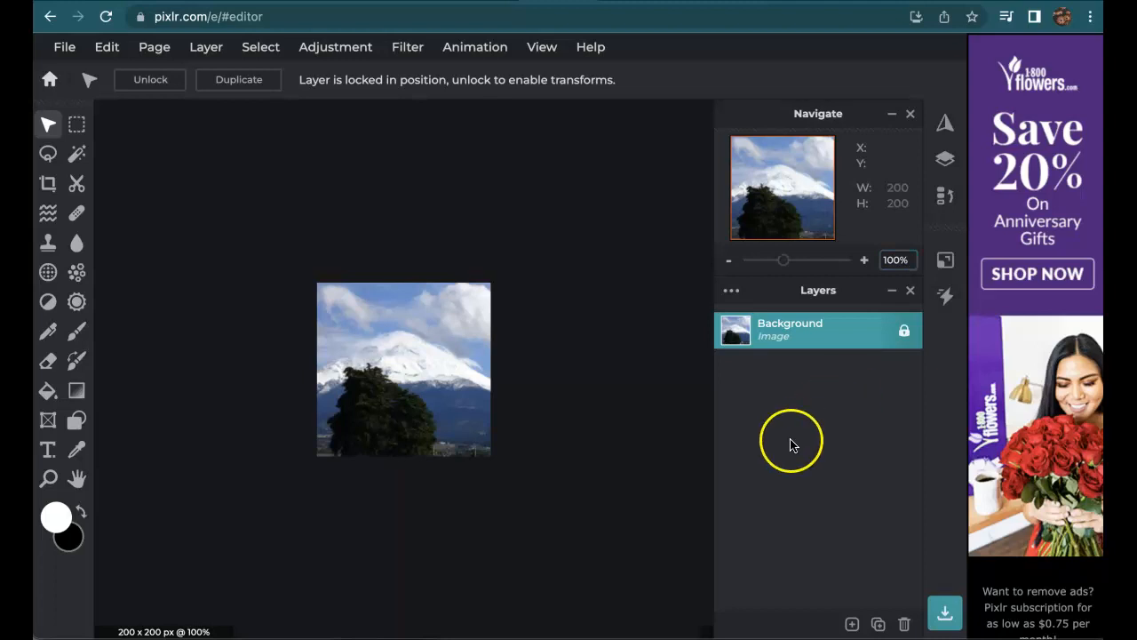
{"action": "scroll", "coordinate": [426, 410], "scroll_direction": "down", "scroll_amount": 3}
{"action": "scroll", "coordinate": [427, 411], "scroll_direction": "up", "scroll_amount": 5}
{"action": "scroll", "coordinate": [427, 411], "scroll_direction": "down", "scroll_amount": 3}
{"action": "scroll", "coordinate": [426, 411], "scroll_direction": "up", "scroll_amount": 4}
{"action": "scroll", "coordinate": [426, 410], "scroll_direction": "down", "scroll_amount": 2}
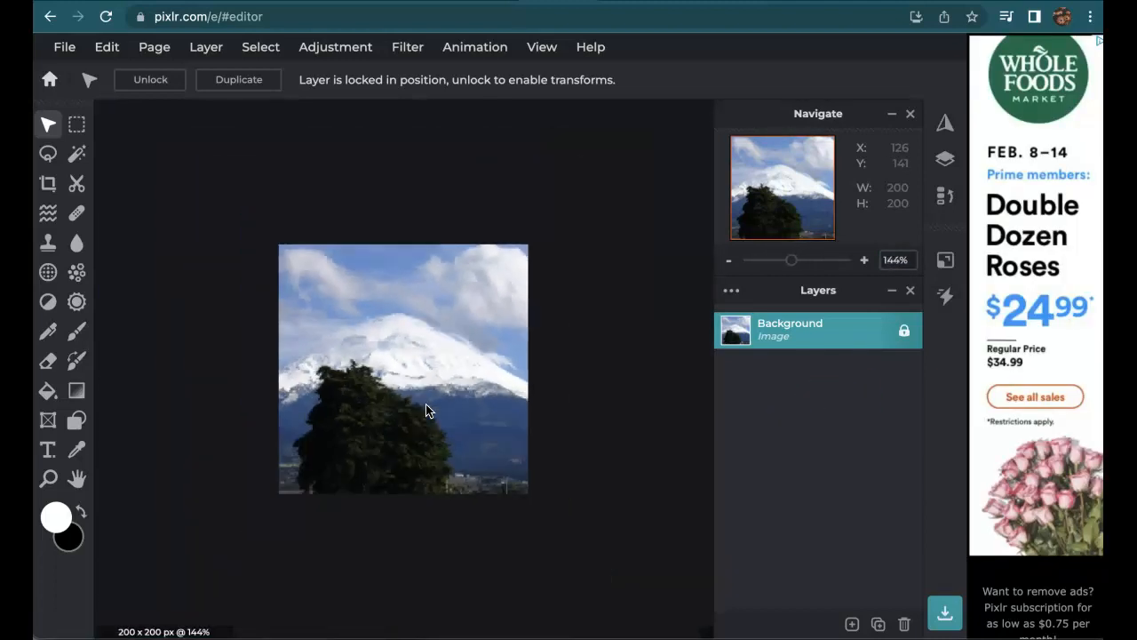
Open File > Save.. and choose PNG as the format for the 200×200 image.
{"action": "left_click", "coordinate": [71, 53]}
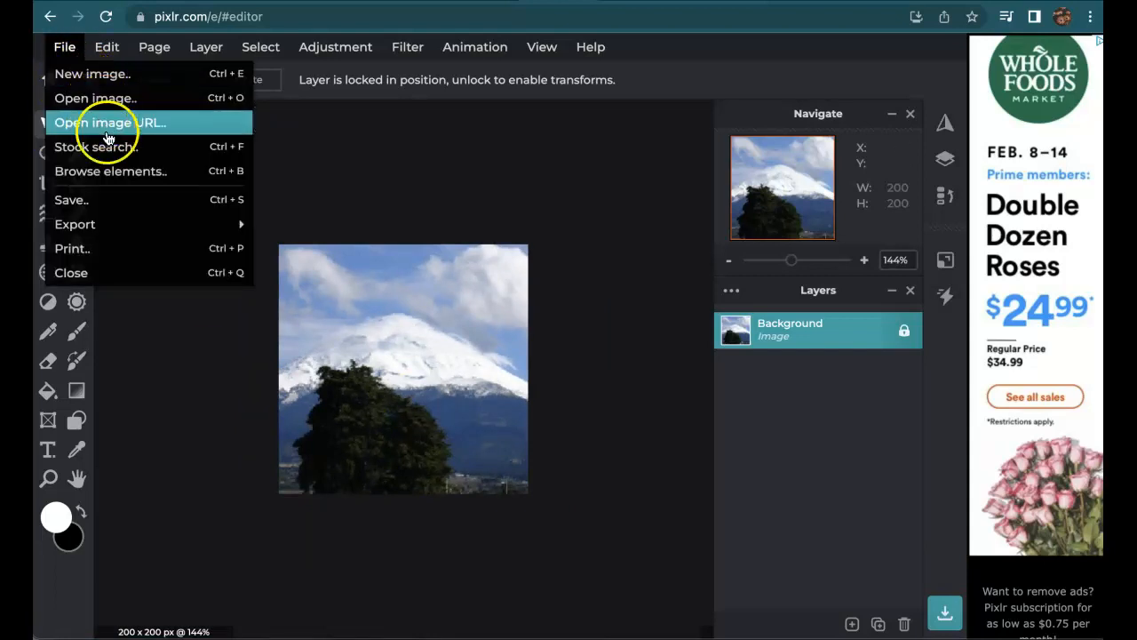
{"action": "left_click", "coordinate": [71, 200]}
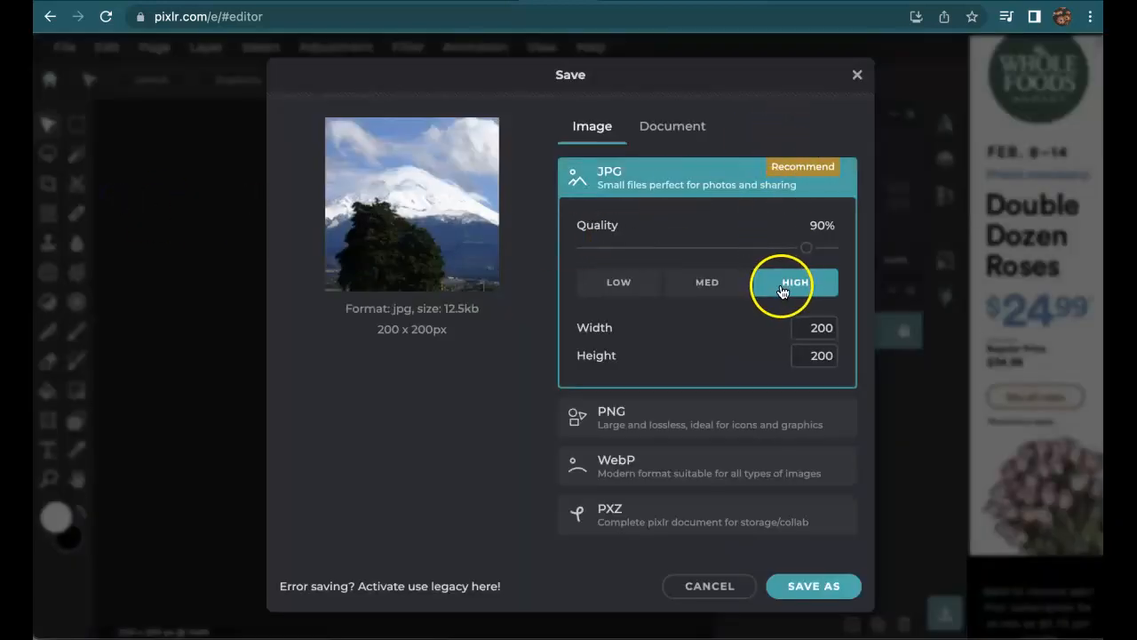
{"action": "left_click_drag", "start_coordinate": [809, 252], "coordinate": [818, 252]}
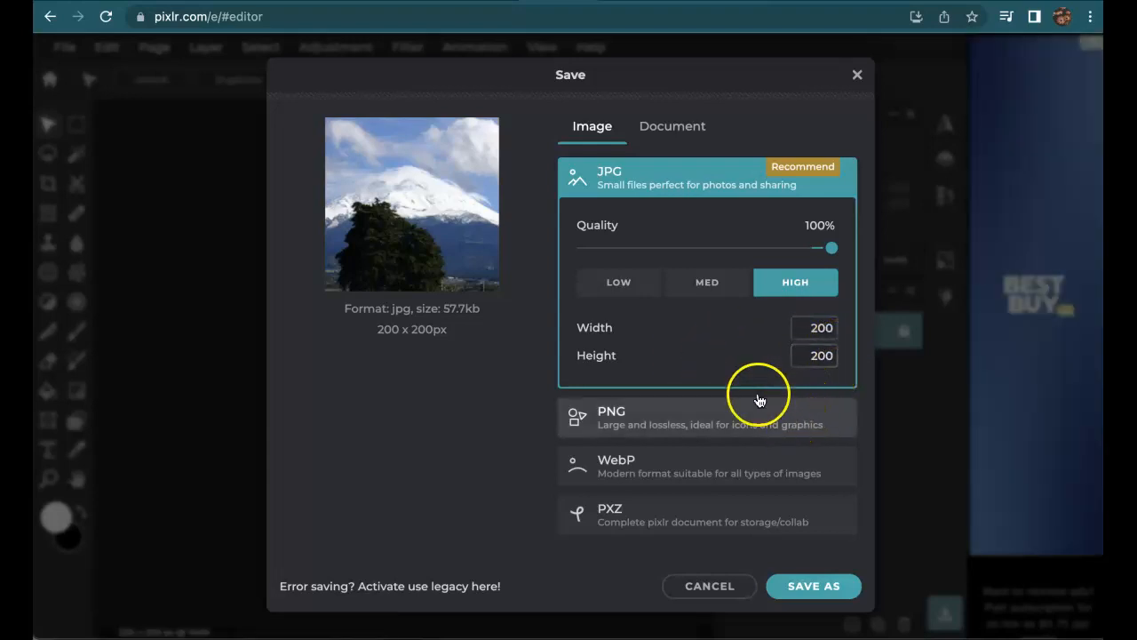
{"action": "left_click", "coordinate": [672, 125]}
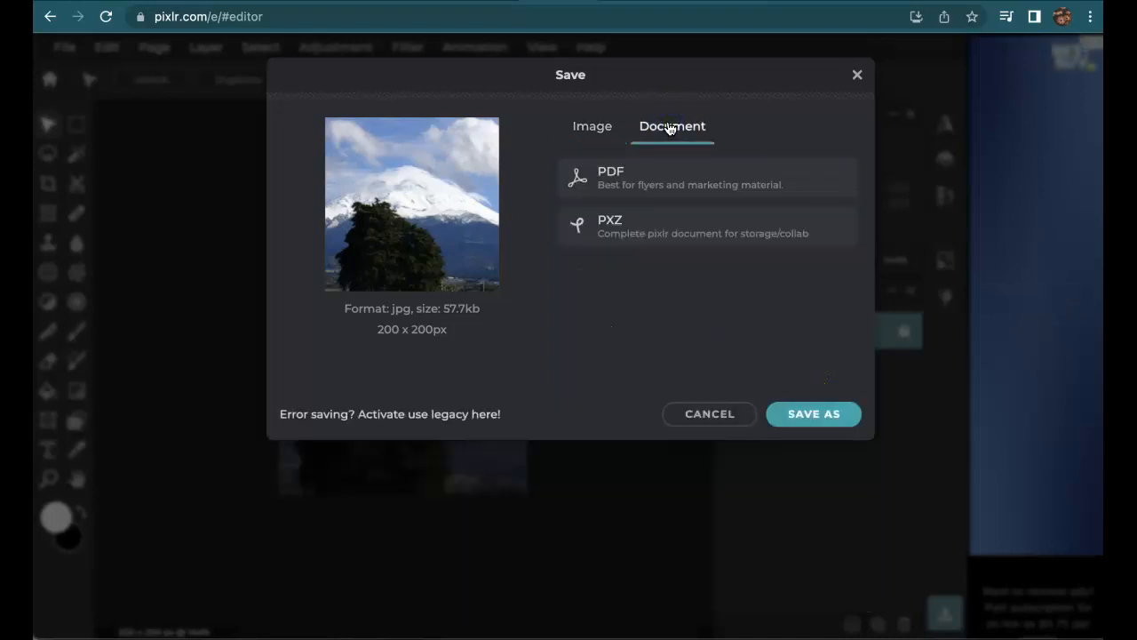
{"action": "left_click", "coordinate": [589, 128]}
{"action": "left_click", "coordinate": [683, 412]}
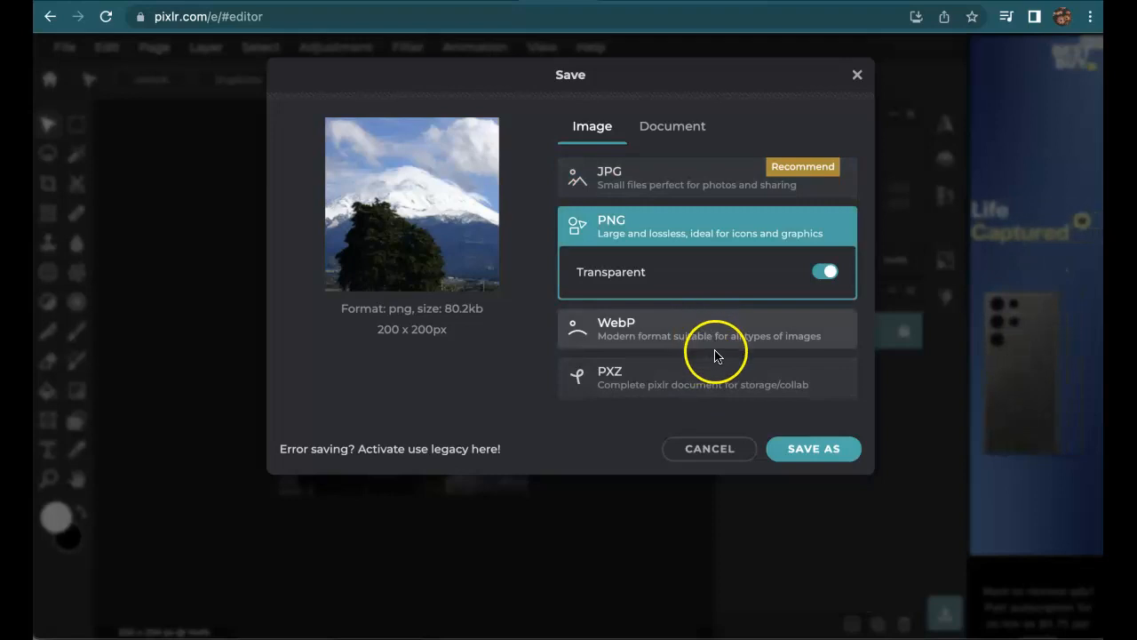
In the save dialog, navigate to Documents > InfoTech > week2.
{"action": "left_click", "coordinate": [813, 455]}
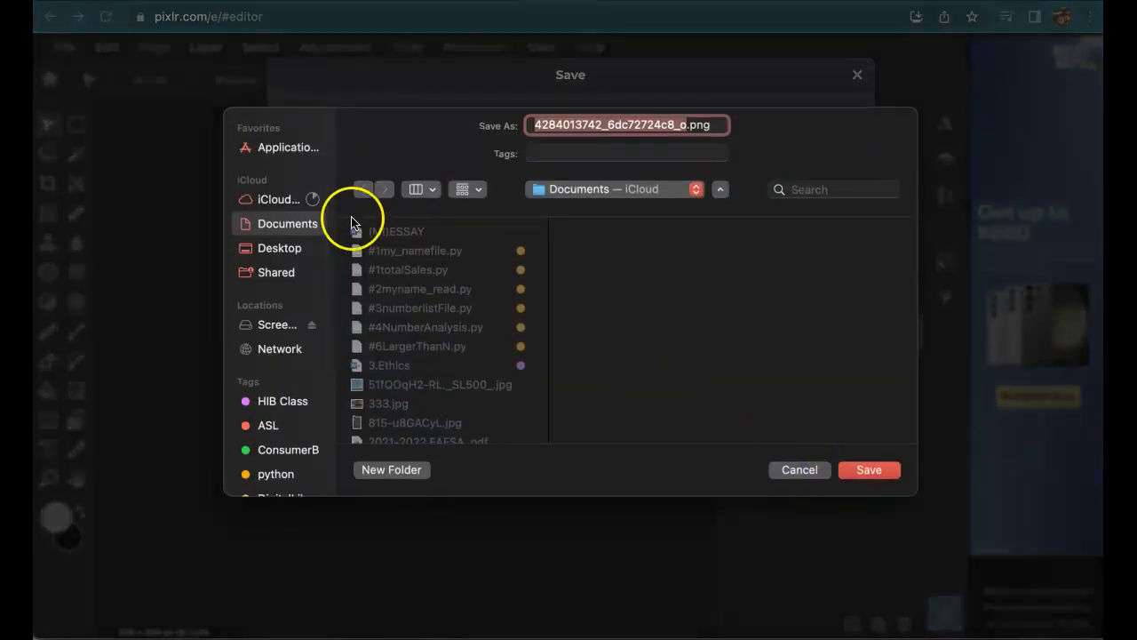
{"action": "scroll", "coordinate": [290, 322], "scroll_direction": "down", "scroll_amount": 3}
{"action": "scroll", "coordinate": [291, 322], "scroll_direction": "down", "scroll_amount": 2}
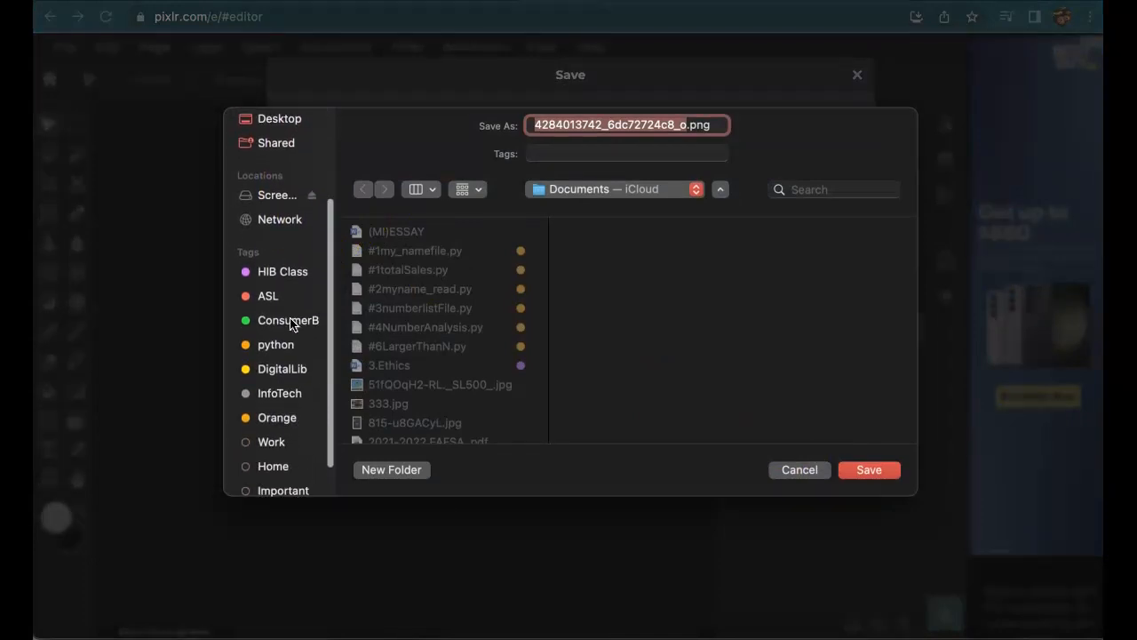
{"action": "left_click", "coordinate": [291, 386]}
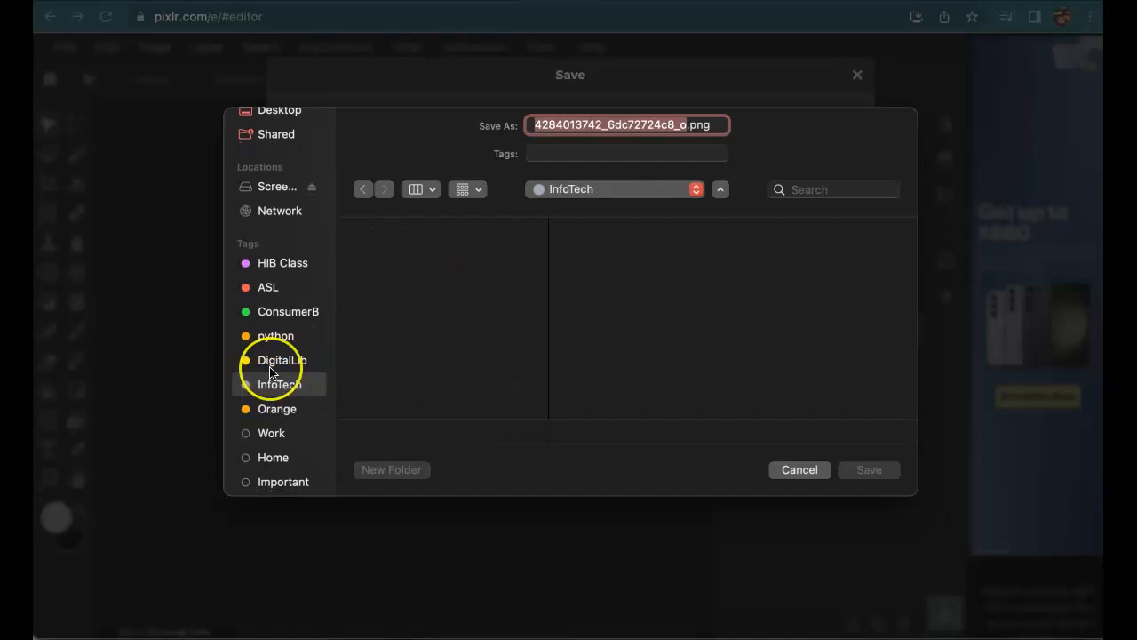
{"action": "scroll", "coordinate": [267, 378], "scroll_direction": "up", "scroll_amount": 5}
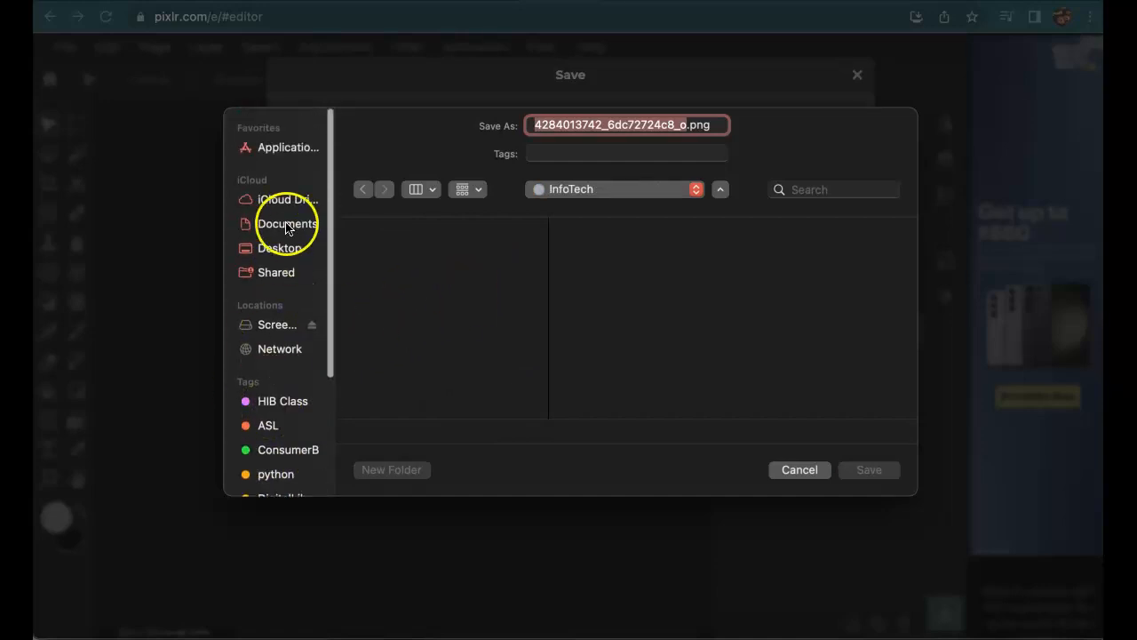
{"action": "left_click", "coordinate": [279, 223]}
{"action": "scroll", "coordinate": [413, 240], "scroll_direction": "down", "scroll_amount": 10}
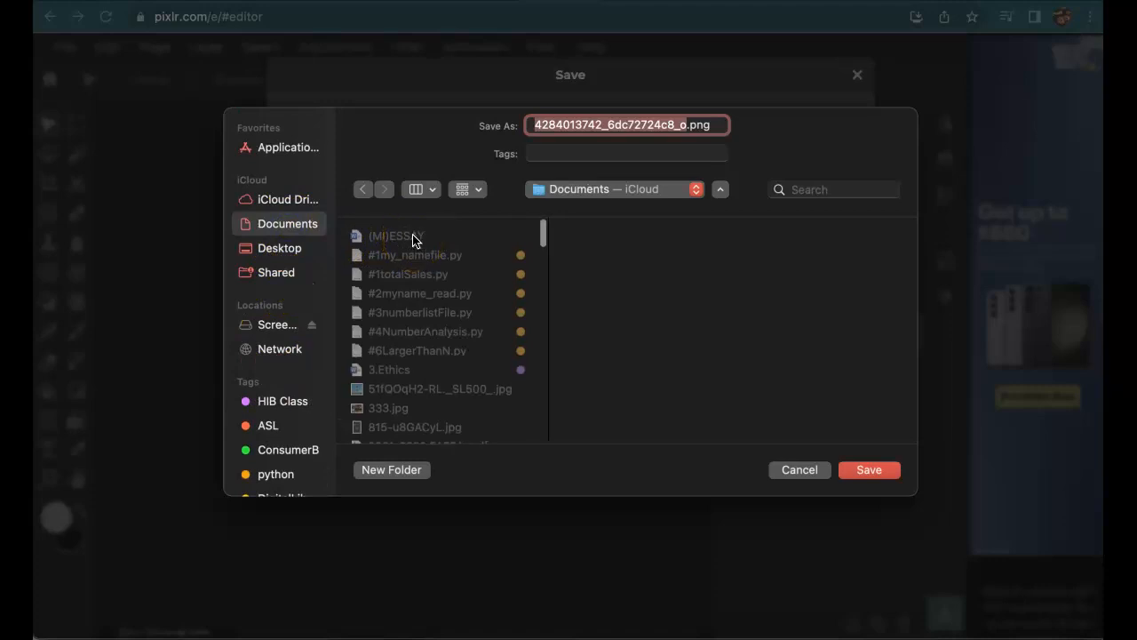
{"action": "scroll", "coordinate": [413, 240], "scroll_direction": "down", "scroll_amount": 10}
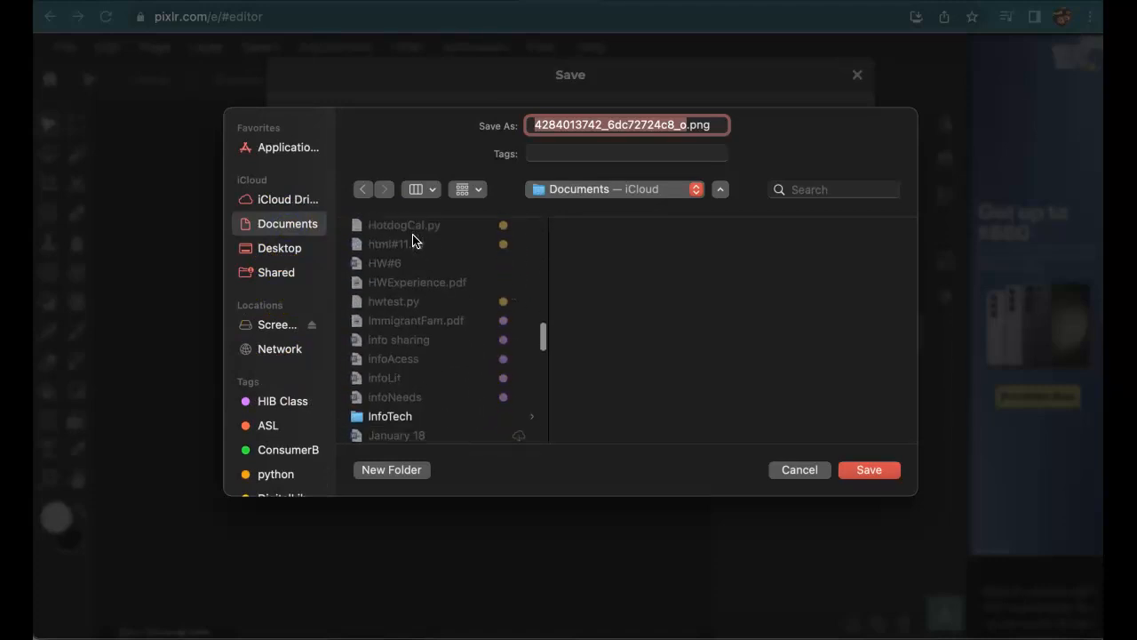
{"action": "left_click", "coordinate": [412, 245]}
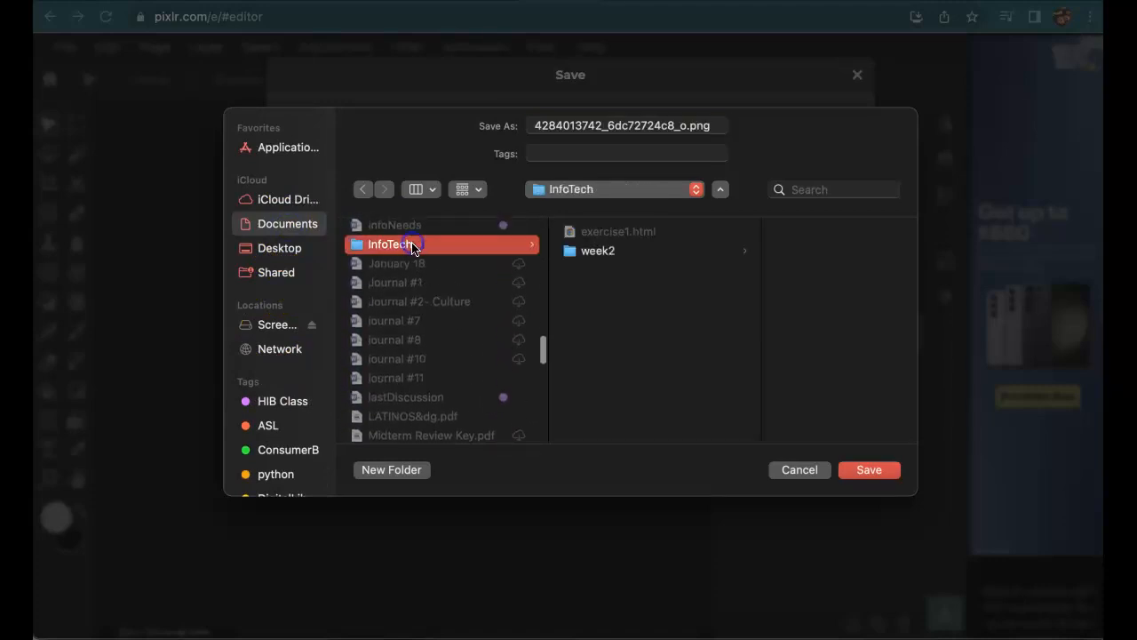
{"action": "left_click", "coordinate": [622, 252]}
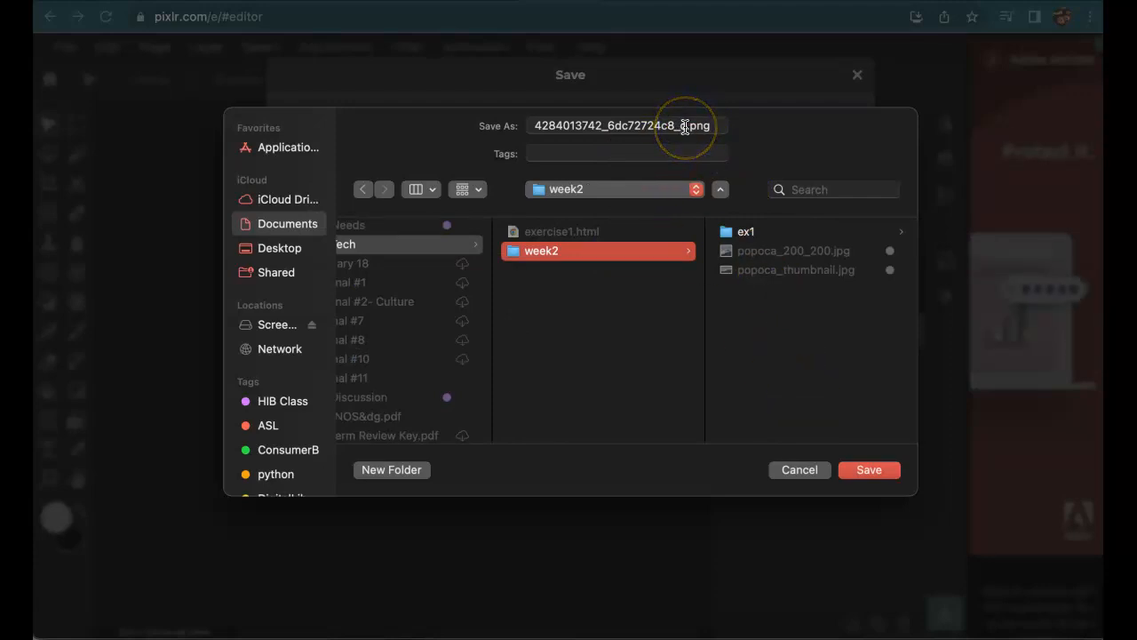
Name the file image2.png, save it, and close the Success message.
{"action": "left_click_drag", "start_coordinate": [687, 126], "coordinate": [518, 125]}
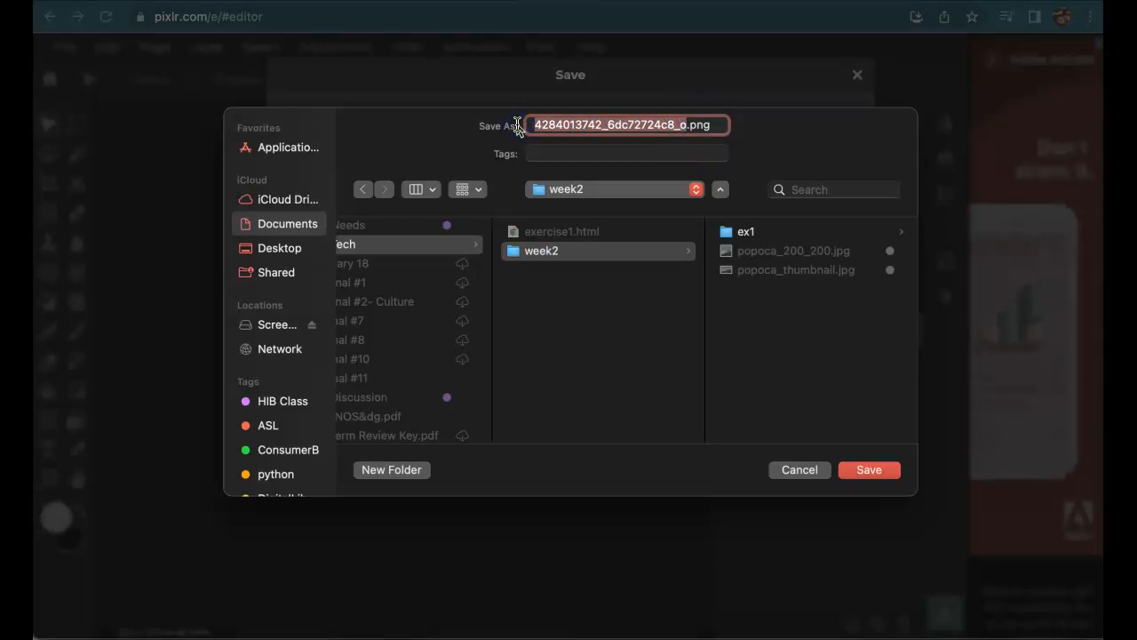
{"action": "key", "text": "BackSpace"}
{"action": "type", "text": "image2"}
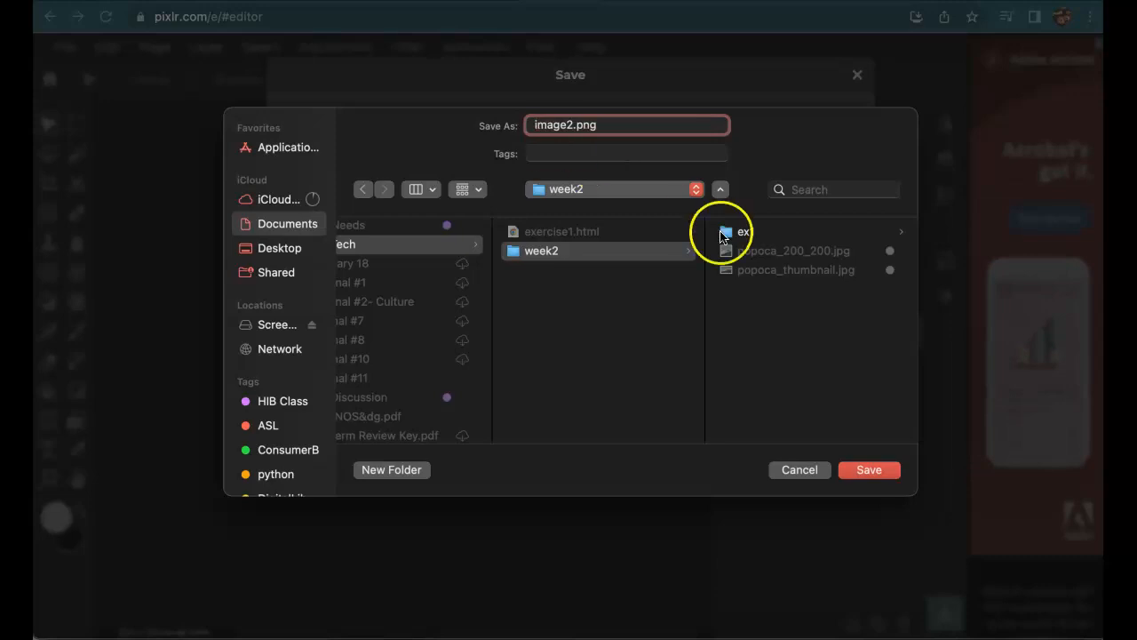
{"action": "left_click", "coordinate": [850, 471]}
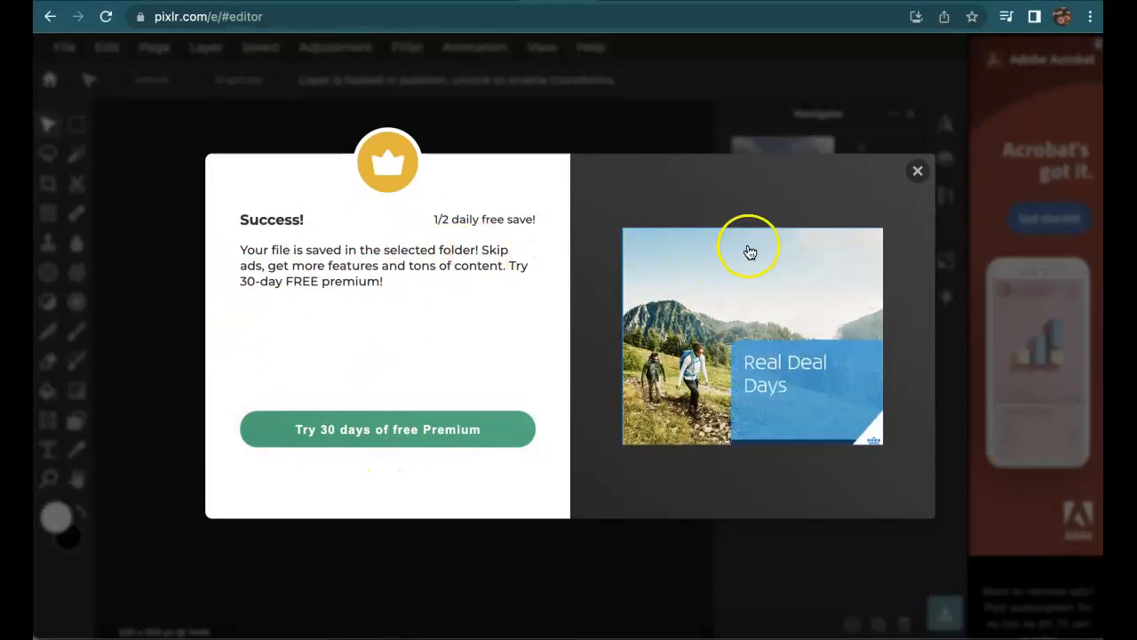
{"action": "left_click", "coordinate": [924, 177]}
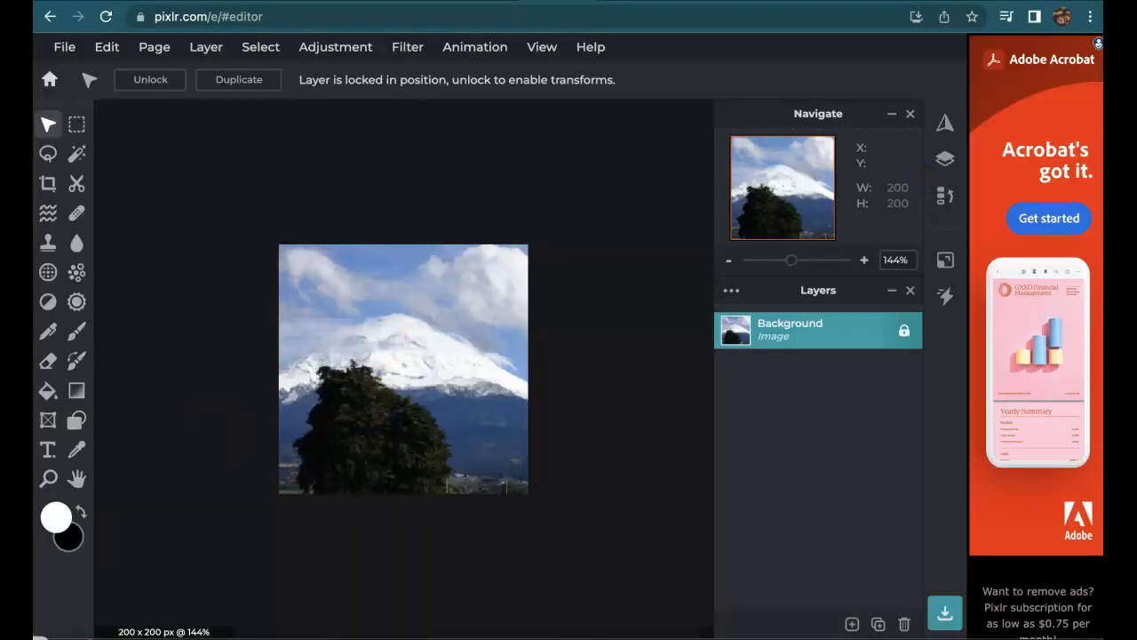
Browse in Finder to Documents > InfoTech > week2 and preview image2.png.
{"action": "left_click", "coordinate": [32, 621]}
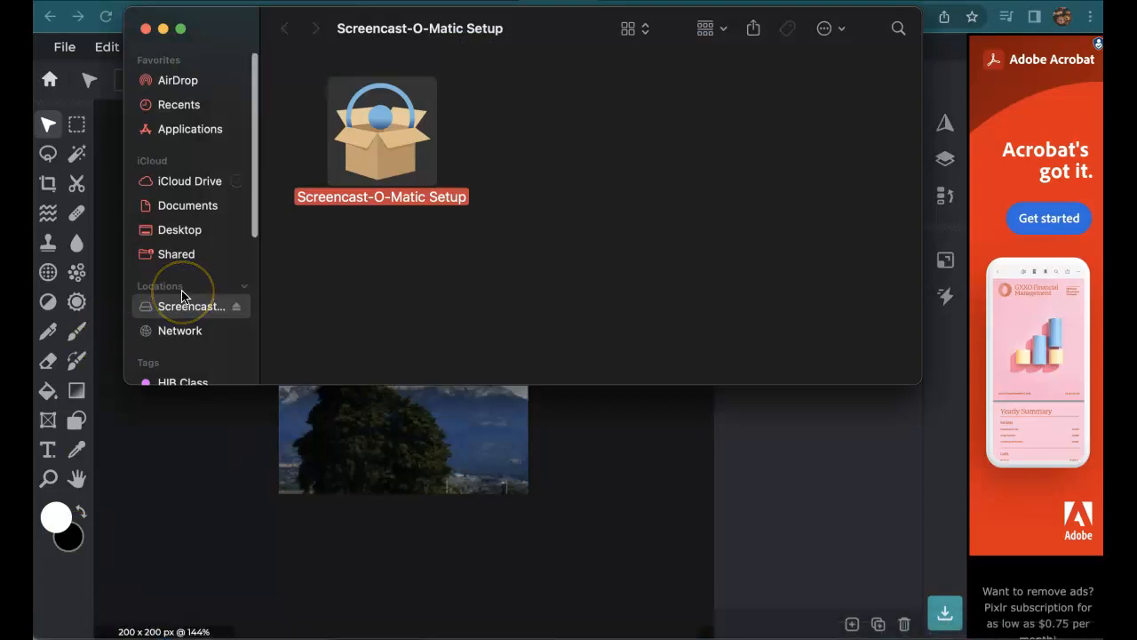
{"action": "scroll", "coordinate": [182, 295], "scroll_direction": "down", "scroll_amount": 5}
{"action": "scroll", "coordinate": [184, 297], "scroll_direction": "up", "scroll_amount": 5}
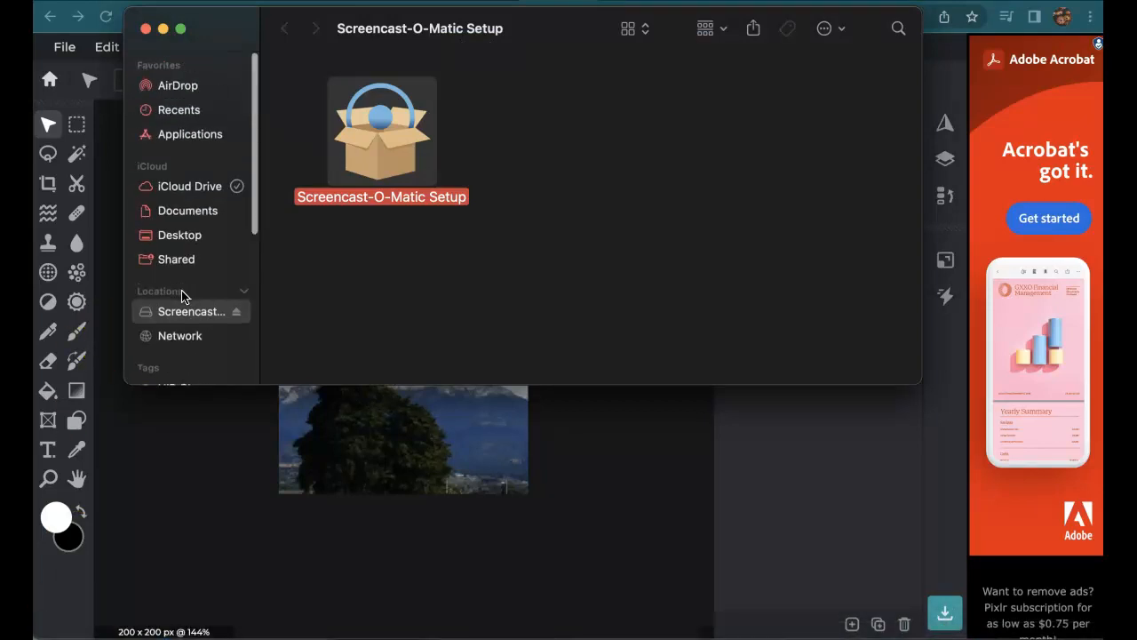
{"action": "left_click", "coordinate": [184, 206]}
{"action": "left_click", "coordinate": [327, 123]}
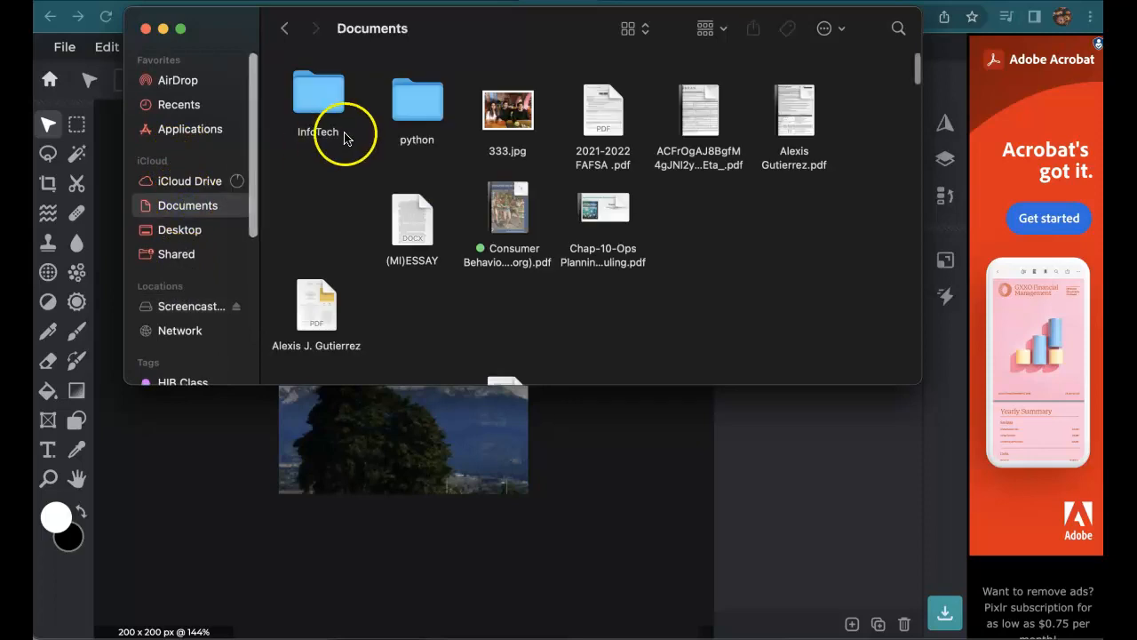
{"action": "double_click", "coordinate": [325, 111]}
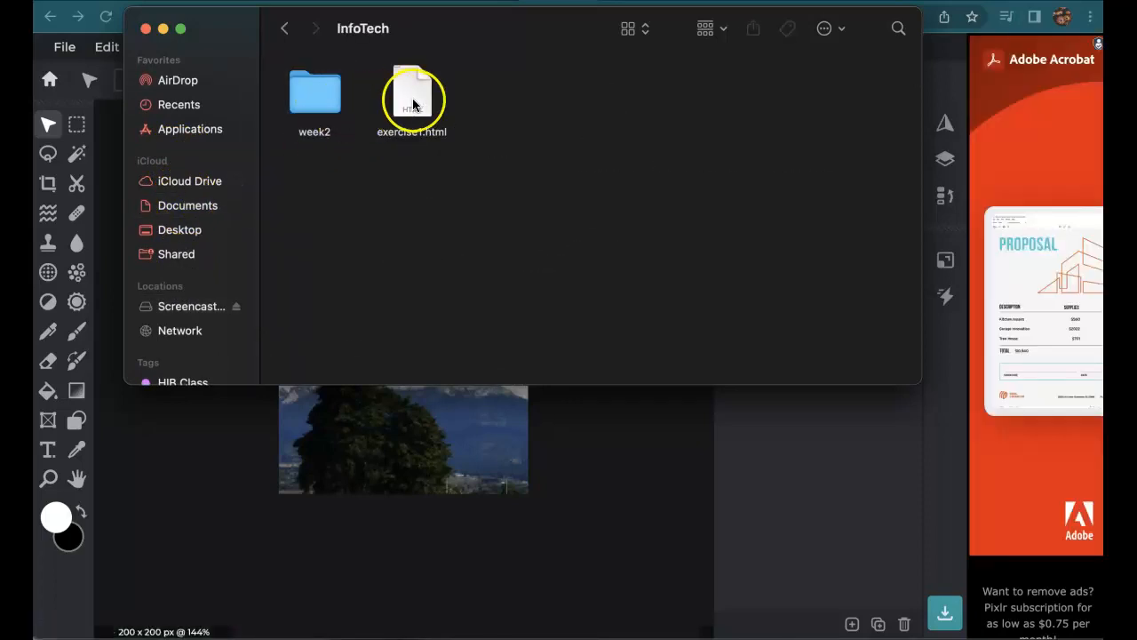
{"action": "left_click", "coordinate": [314, 96]}
{"action": "double_click", "coordinate": [319, 99]}
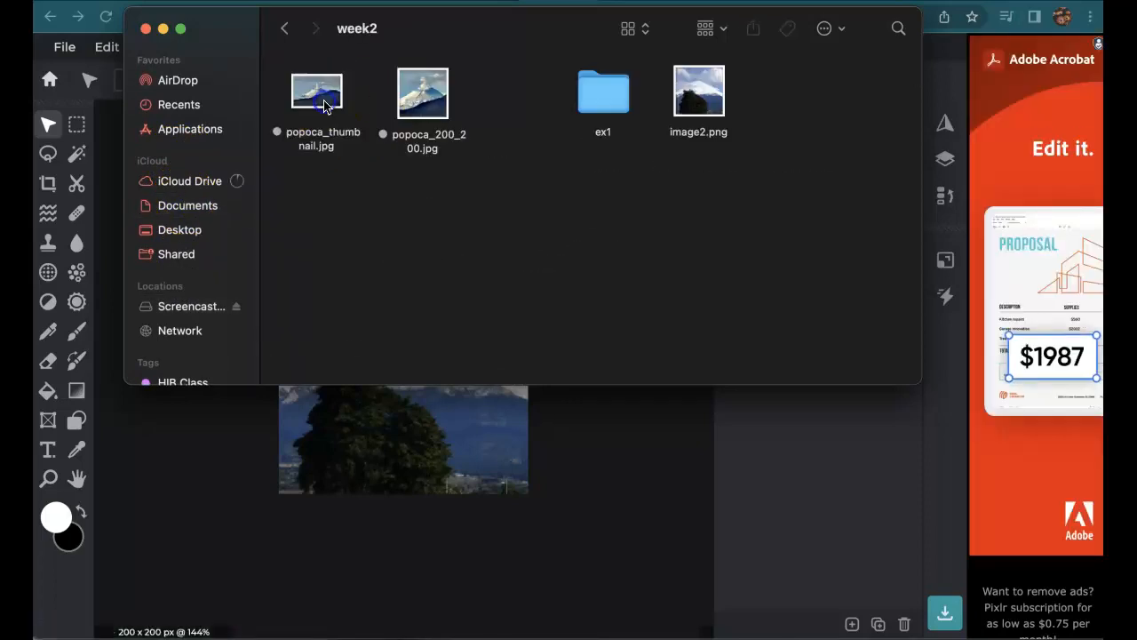
{"action": "left_click", "coordinate": [716, 105]}
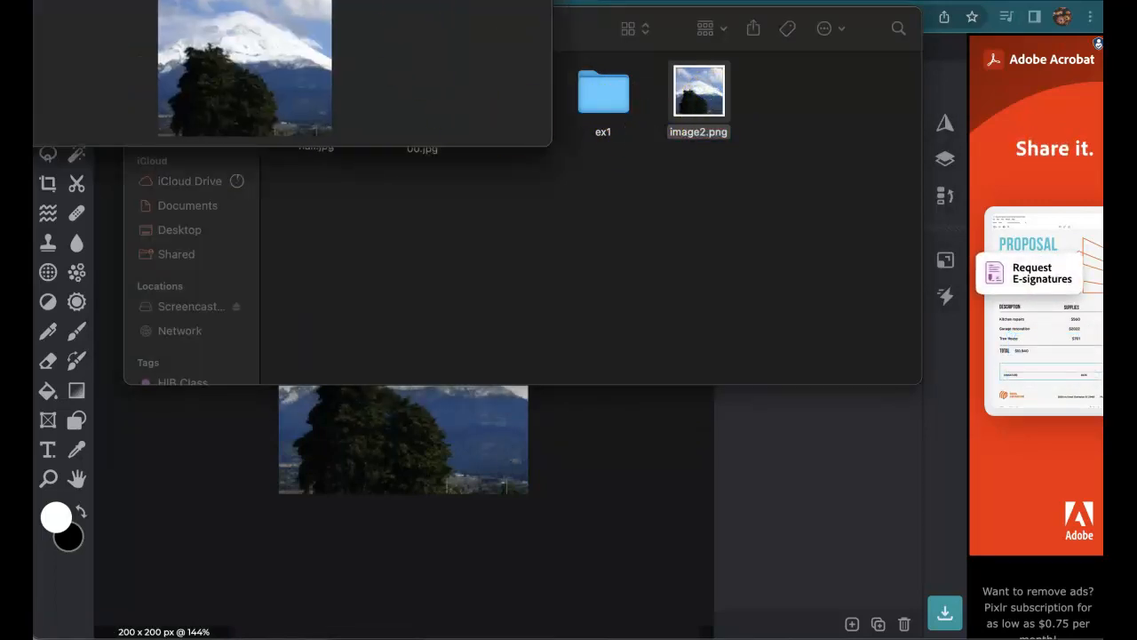
{"action": "left_click_drag", "start_coordinate": [184, 0], "coordinate": [361, 80]}
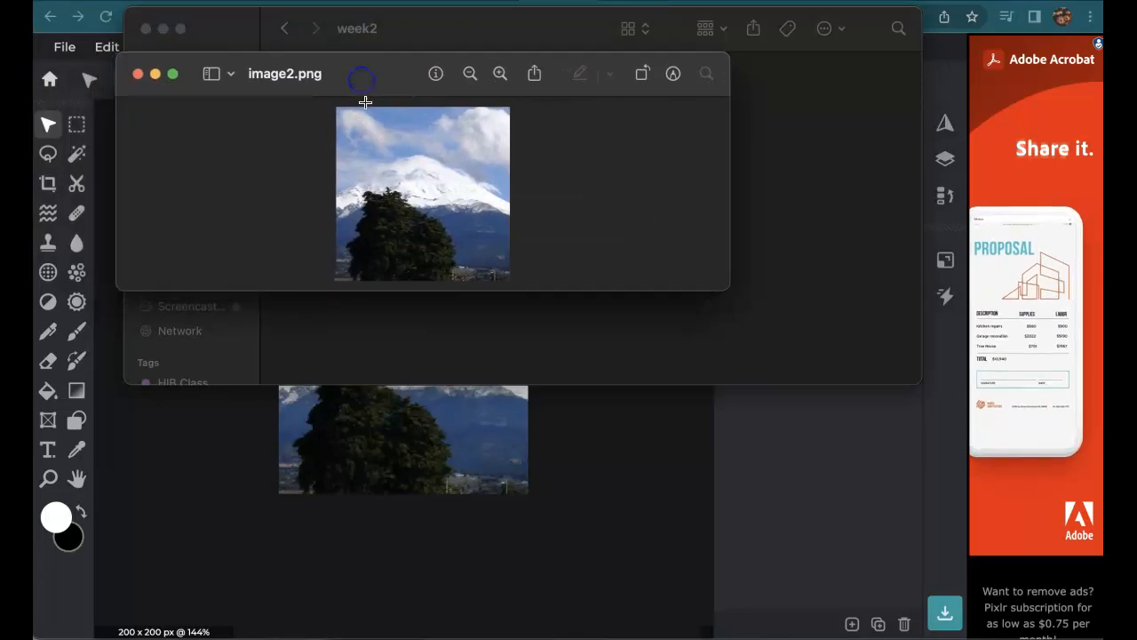